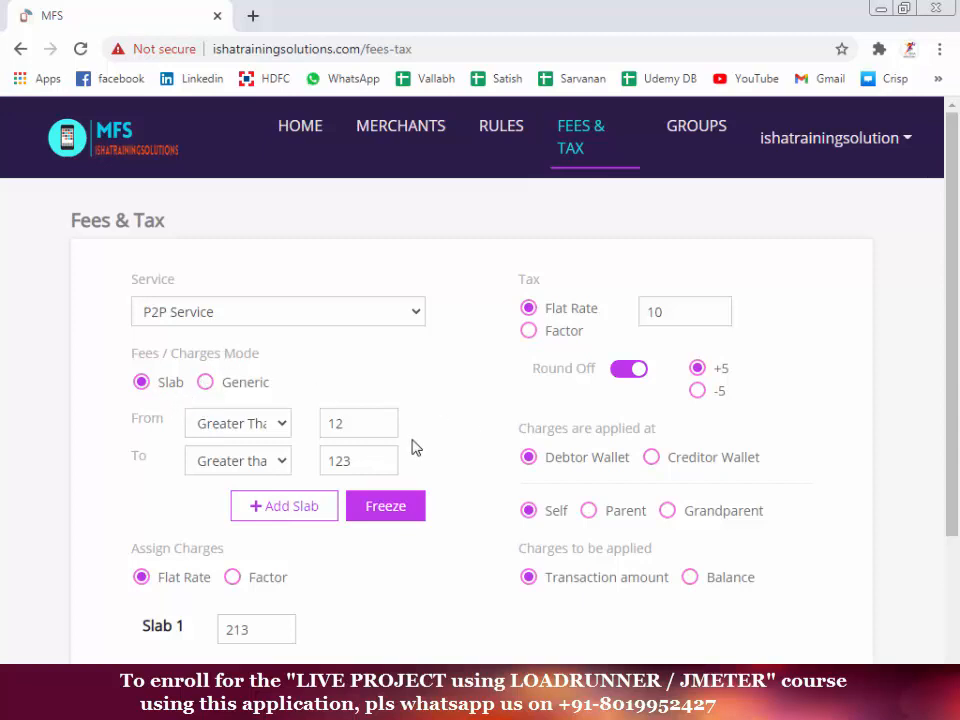
Step: Switch the P2P Service fees mode to Generic, with a flat-rate charge of 10 and a flat-rate tax of 1
{"action": "scroll", "coordinate": [357, 431], "scroll_direction": "down", "scroll_amount": 1}
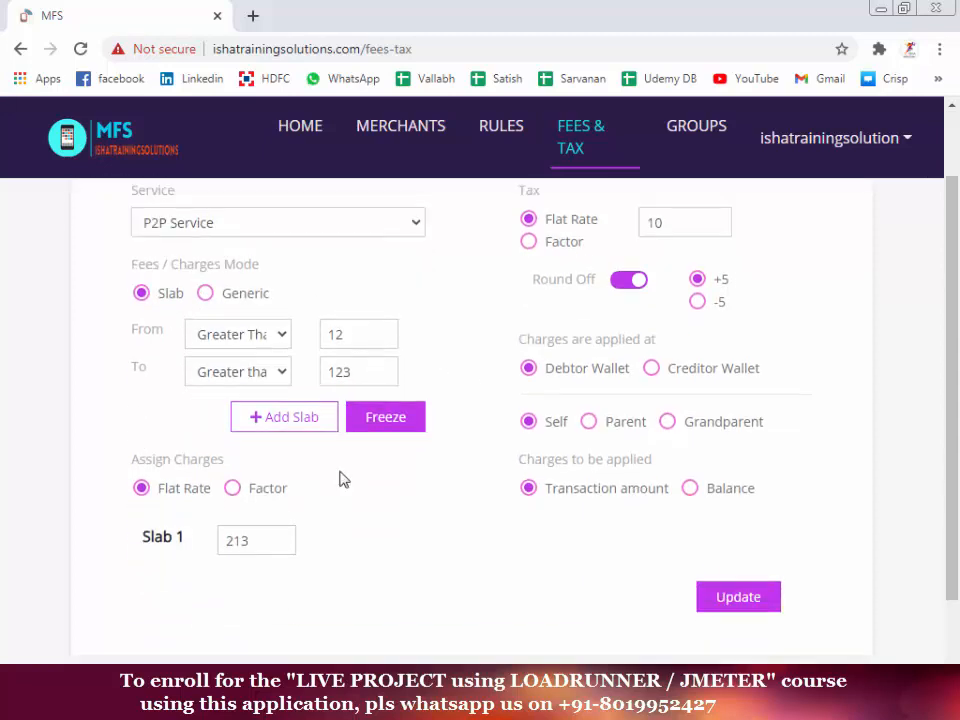
{"action": "scroll", "coordinate": [222, 438], "scroll_direction": "up", "scroll_amount": 1}
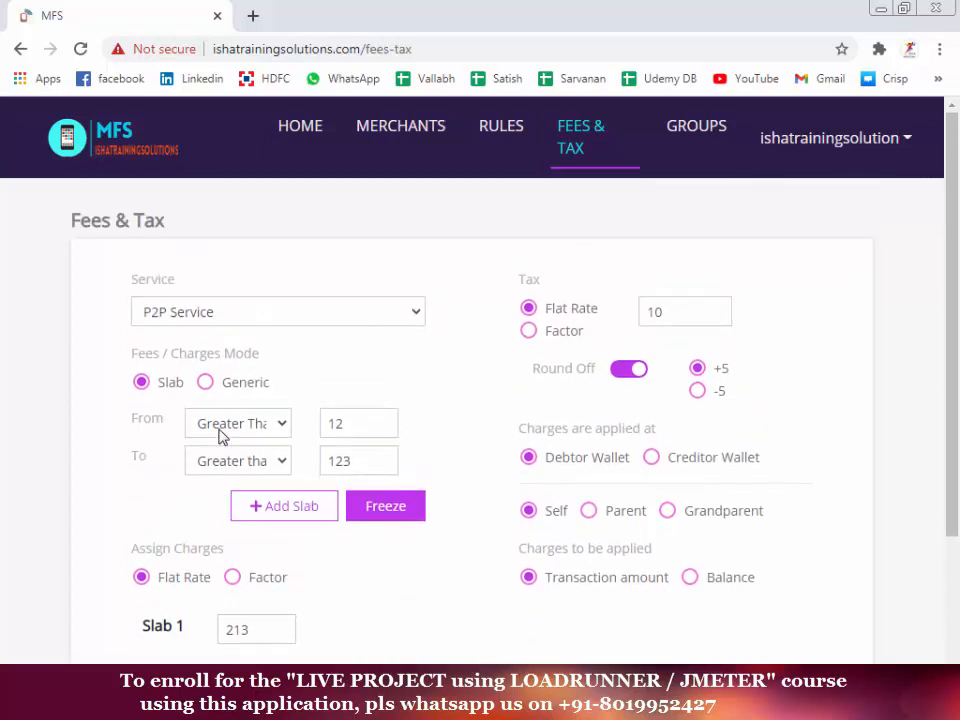
{"action": "left_click", "coordinate": [230, 384]}
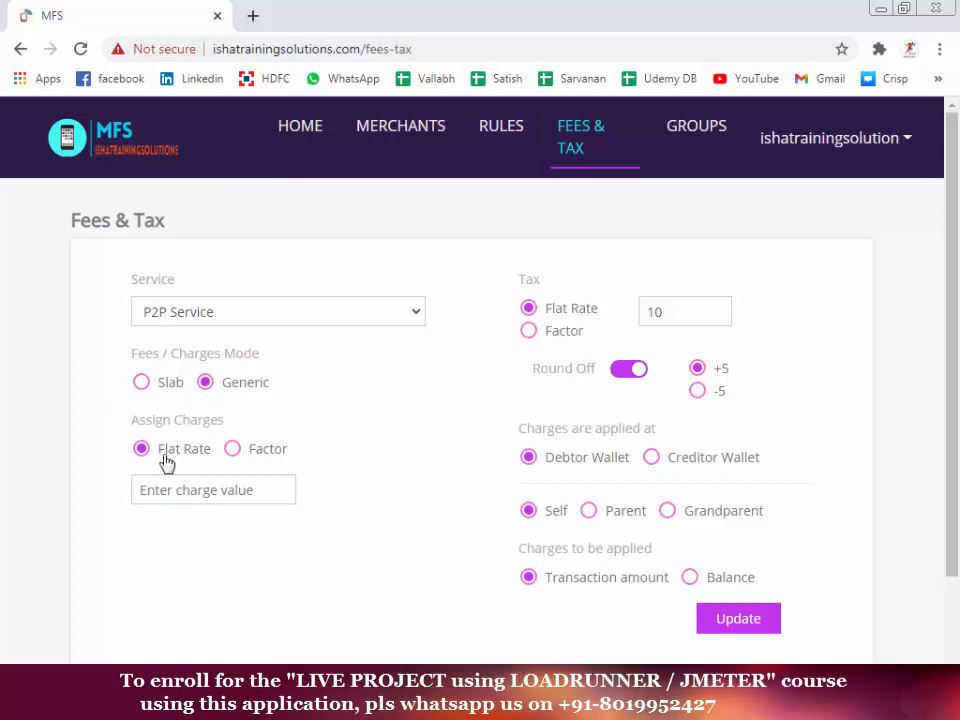
{"action": "left_click", "coordinate": [234, 504]}
{"action": "type", "text": "10"}
{"action": "left_click_drag", "start_coordinate": [688, 302], "coordinate": [561, 317]}
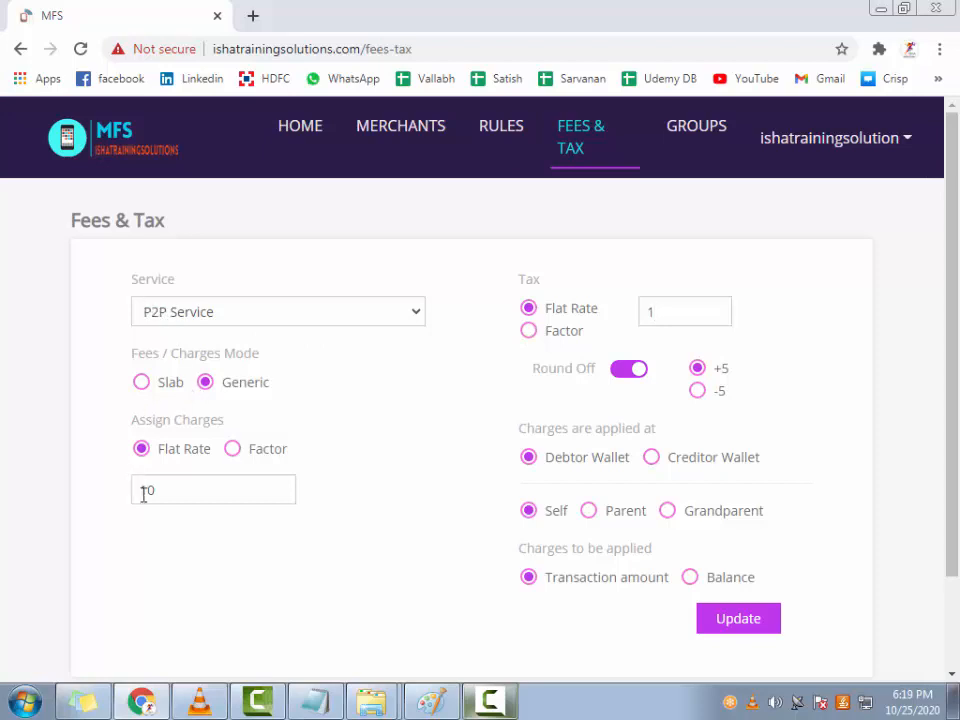
Step: Review the flat-rate charge and tax values against the Paytm subscriber transfer diagram in Paint, returning to the Fees & Tax form
{"action": "left_click_drag", "start_coordinate": [158, 489], "coordinate": [137, 490]}
{"action": "left_click_drag", "start_coordinate": [653, 322], "coordinate": [617, 324]}
{"action": "left_click_drag", "start_coordinate": [162, 491], "coordinate": [109, 490]}
{"action": "left_click_drag", "start_coordinate": [654, 311], "coordinate": [616, 315]}
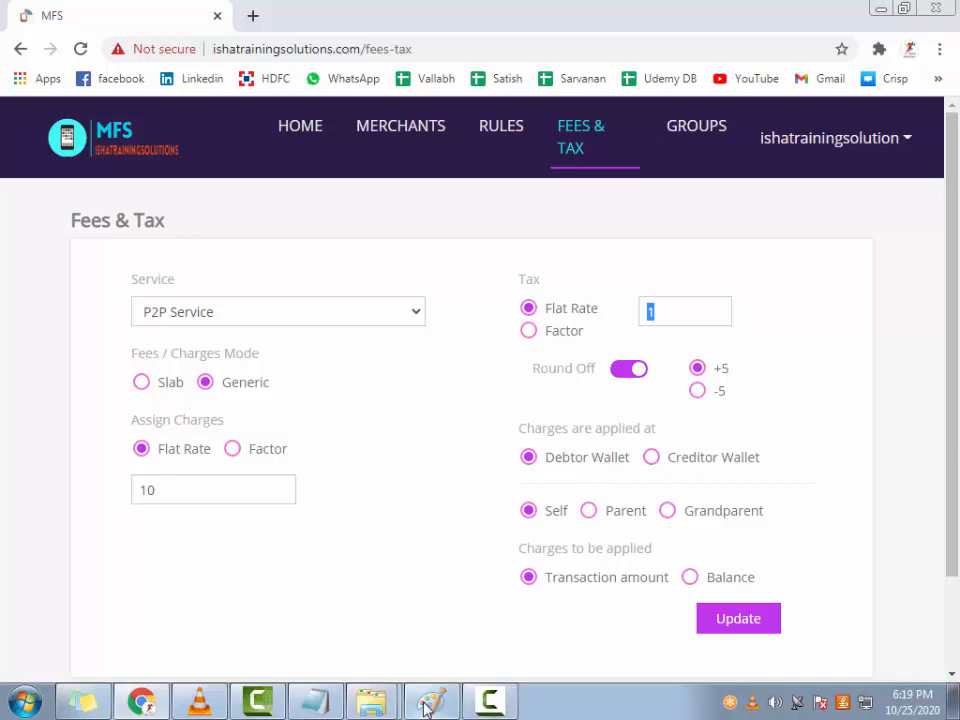
{"action": "key", "text": "alt+Tab"}
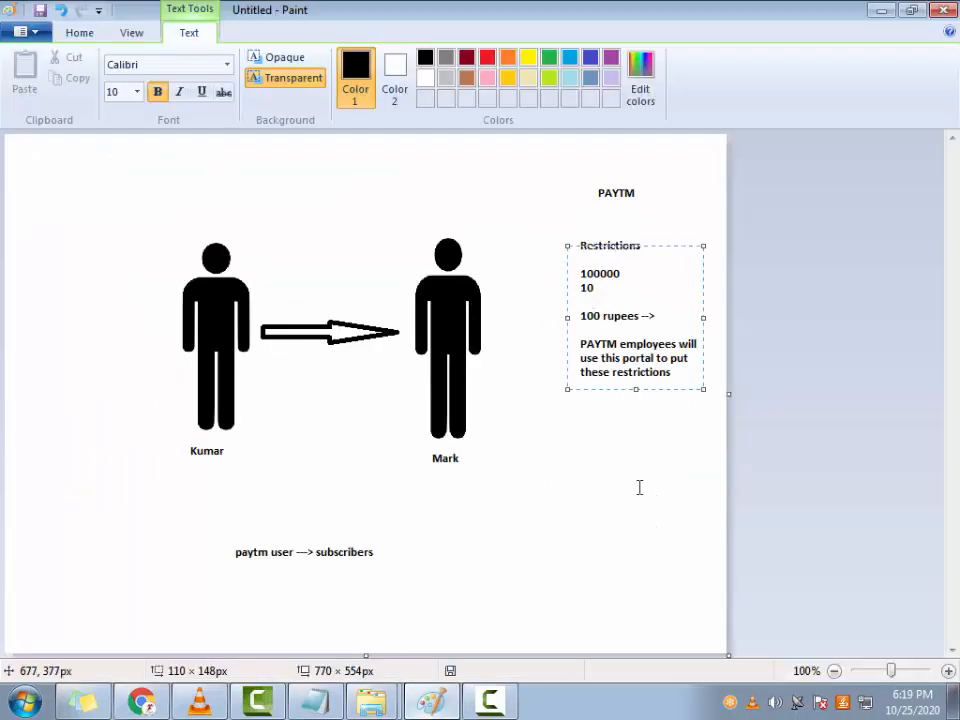
{"action": "key", "text": "alt+Tab"}
{"action": "key", "text": "alt+Tab"}
{"action": "key", "text": "alt+Tab"}
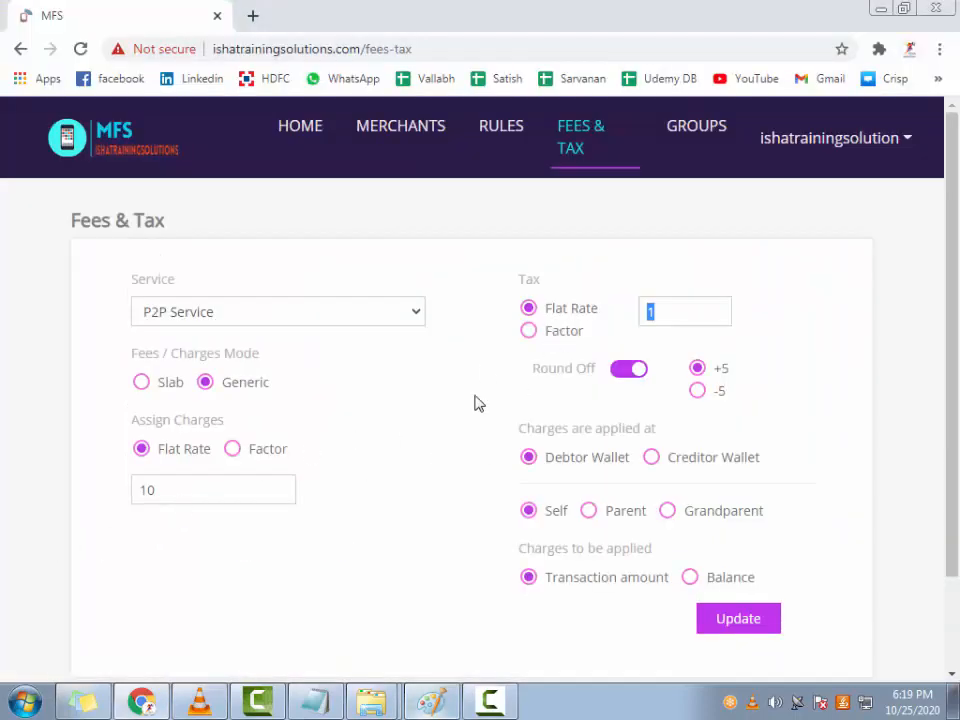
{"action": "key", "text": "alt+Tab"}
{"action": "key", "text": "alt+Tab"}
{"action": "key", "text": "alt+Tab"}
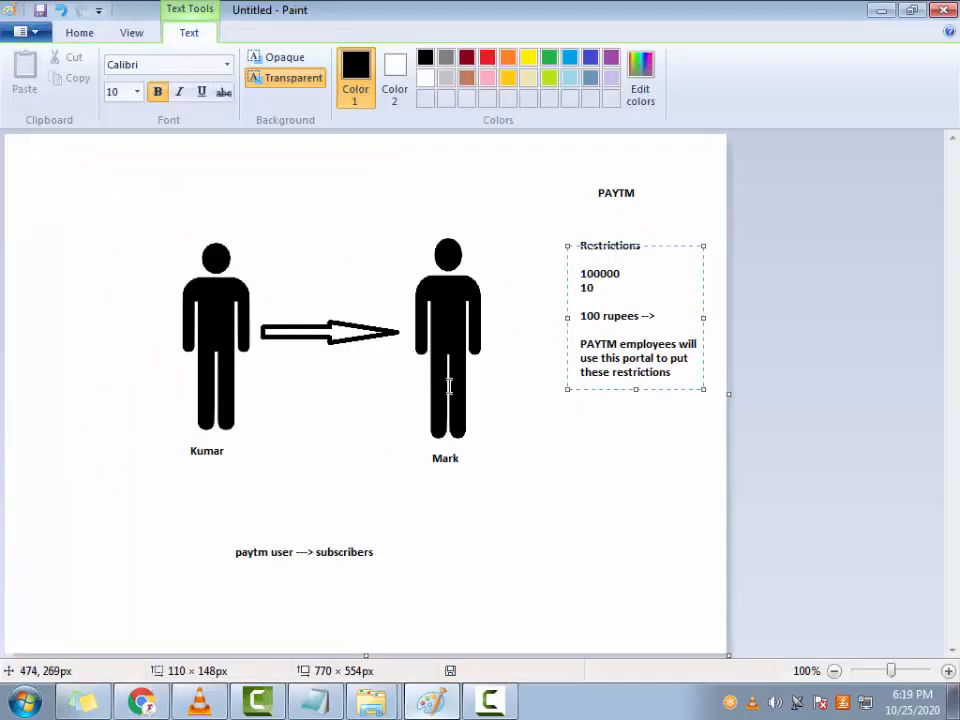
{"action": "key", "text": "alt+Tab"}
Step: Apply the charges at the Debtor Wallet and update the P2P Service fees
{"action": "left_click", "coordinate": [532, 458]}
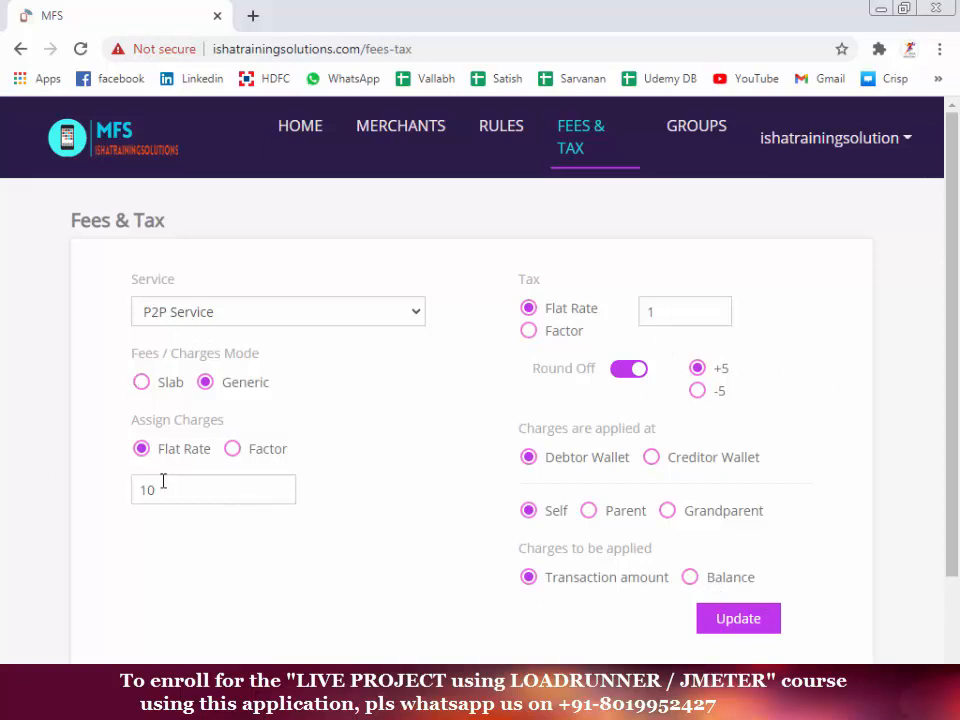
{"action": "left_click", "coordinate": [734, 630]}
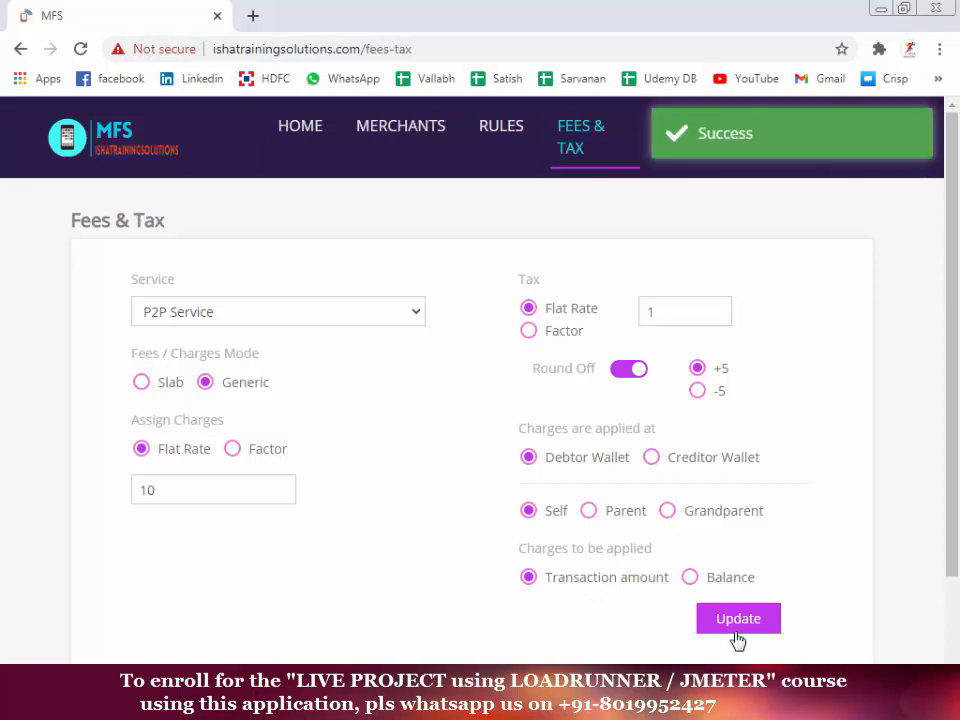
Step: For the Bank Cash In service, switch the fees mode to Generic, with a flat-rate charge of 5 and a tax of 1
{"action": "left_click", "coordinate": [371, 313]}
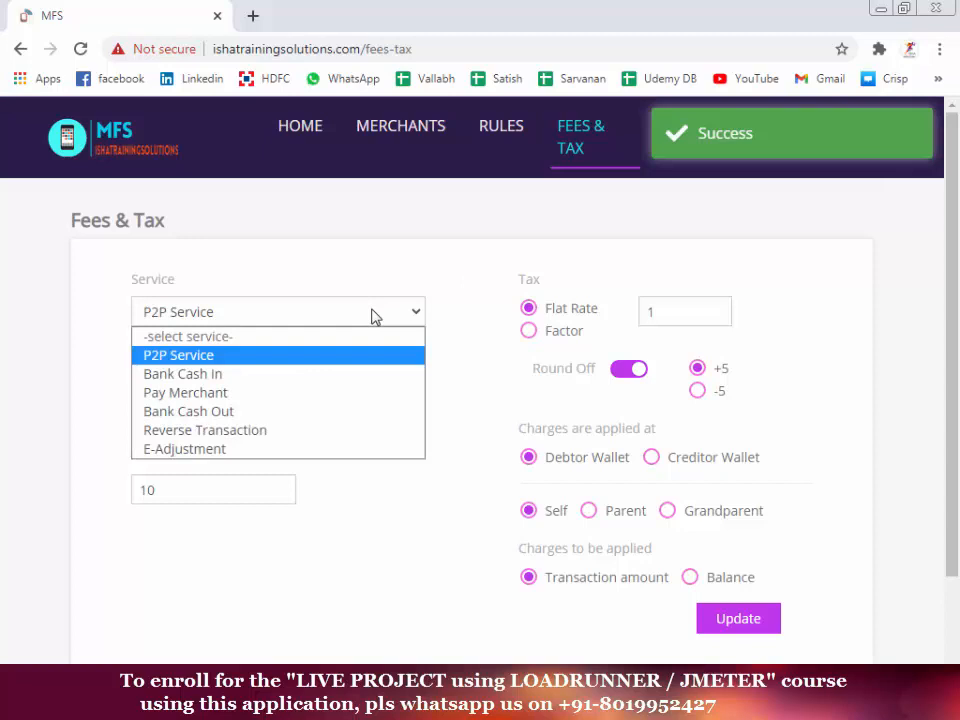
{"action": "left_click", "coordinate": [326, 386]}
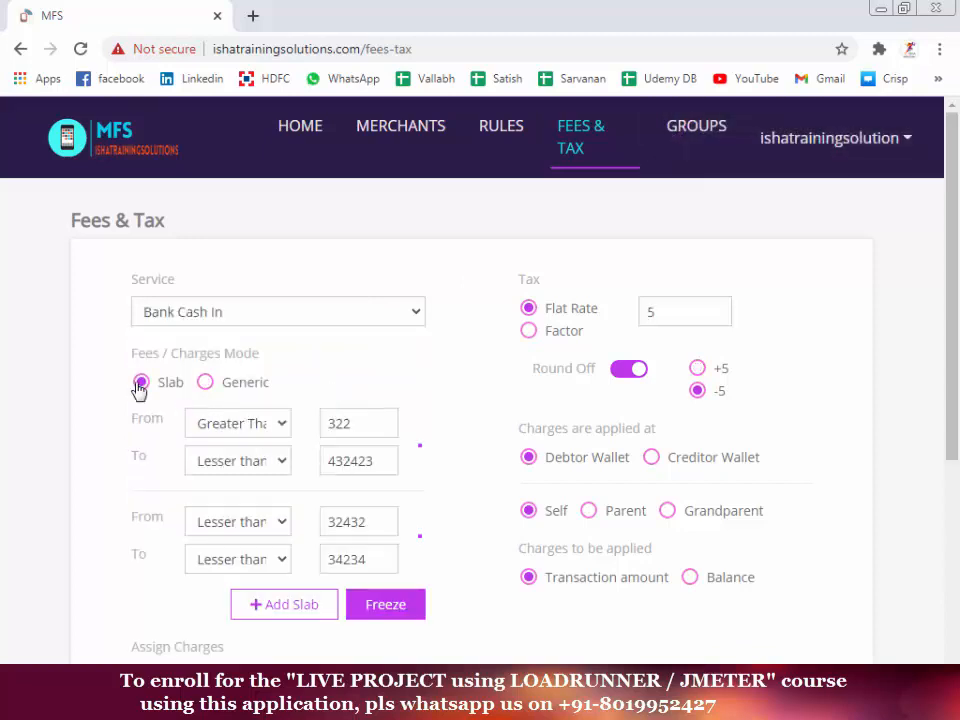
{"action": "left_click", "coordinate": [205, 384]}
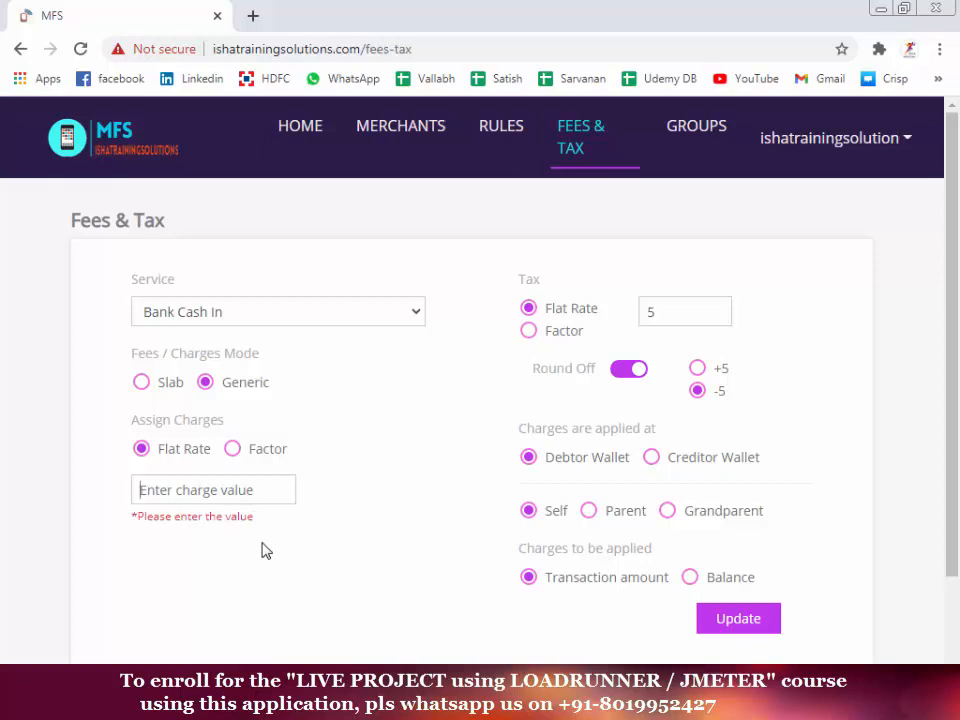
{"action": "type", "text": "5"}
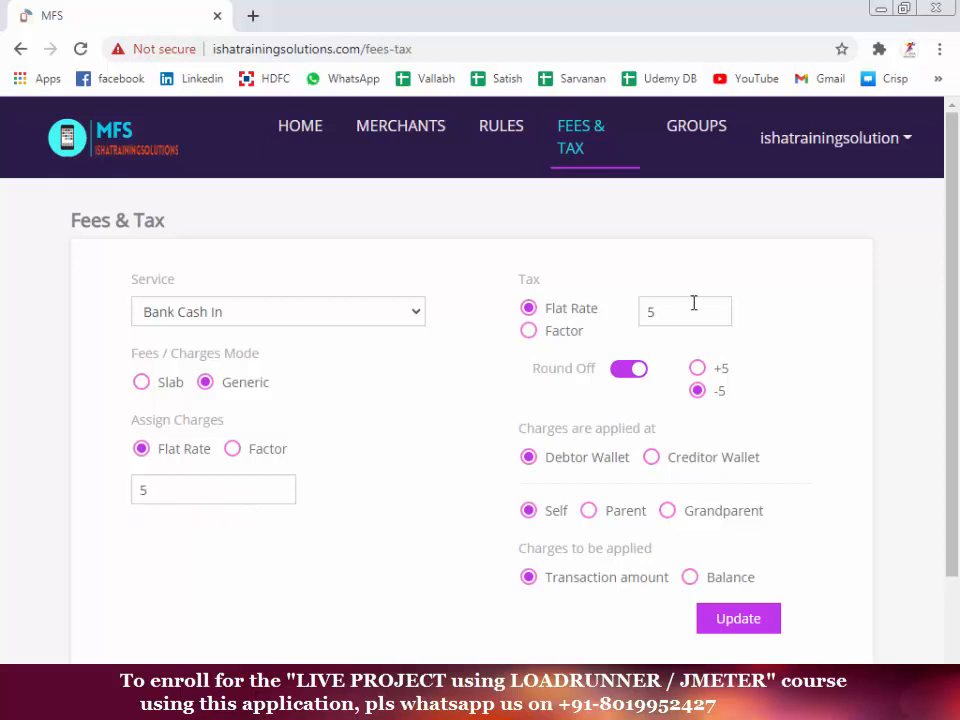
{"action": "left_click_drag", "start_coordinate": [694, 303], "coordinate": [620, 313]}
Step: Change the Bank Cash In assigned charges to Factor with a value of 2
{"action": "left_click", "coordinate": [231, 449]}
{"action": "left_click_drag", "start_coordinate": [127, 497], "coordinate": [116, 497]}
{"action": "type", "text": "2"}
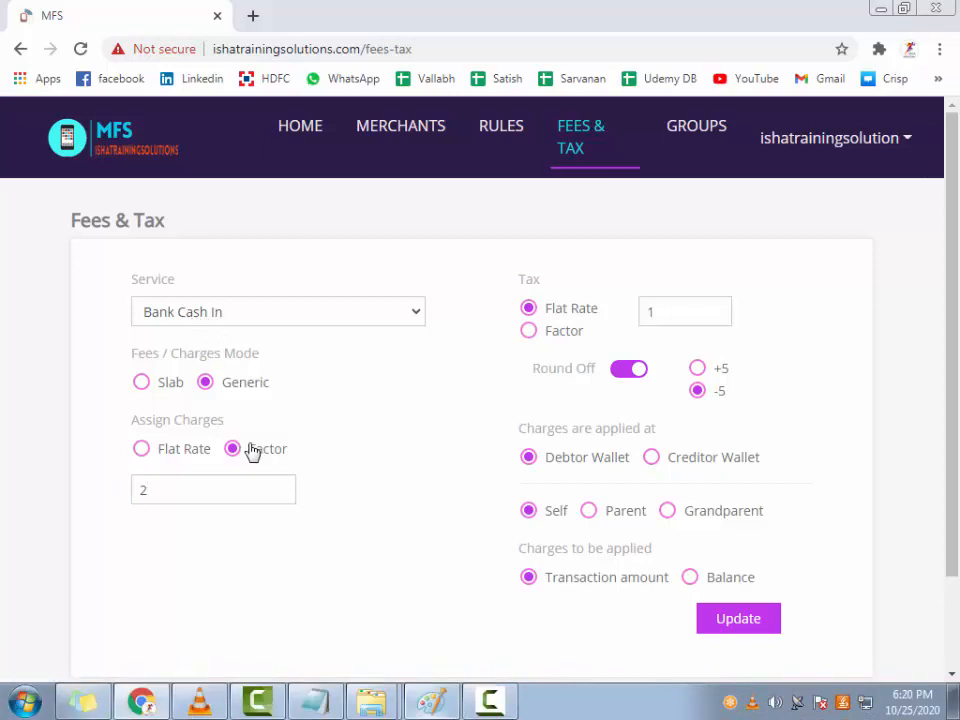
{"action": "left_click_drag", "start_coordinate": [165, 492], "coordinate": [110, 492]}
Step: Change the Bank Cash In tax to Factor with a value of 10
{"action": "left_click", "coordinate": [528, 331]}
{"action": "double_click", "coordinate": [131, 491]}
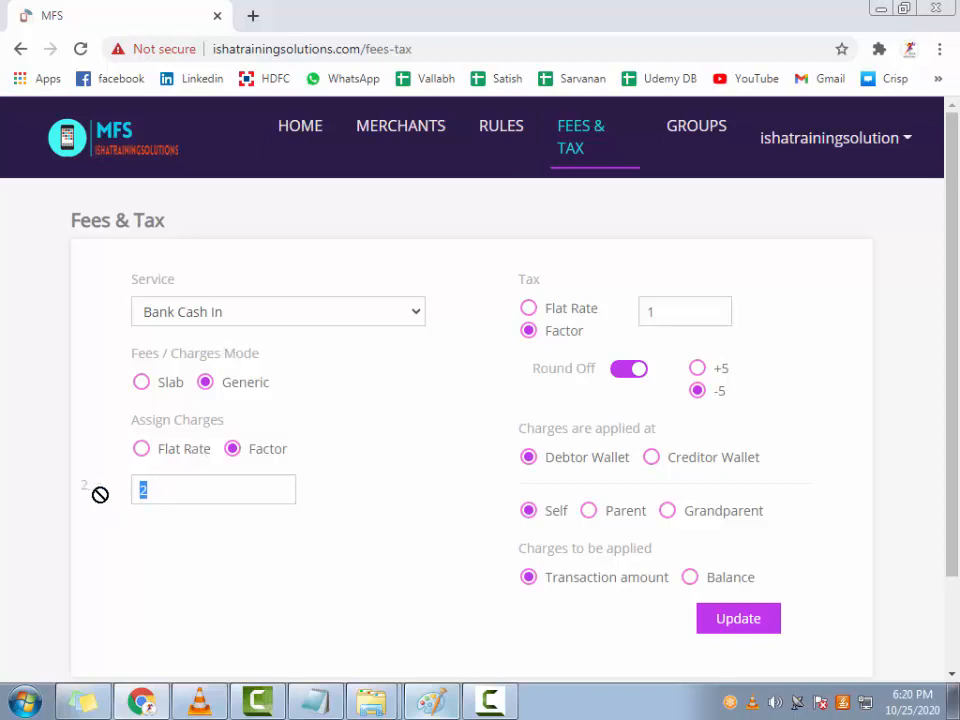
{"action": "double_click", "coordinate": [662, 314]}
Step: Turn Round Off off and on again, choose +5, and update the Bank Cash In fees
{"action": "left_click", "coordinate": [627, 370]}
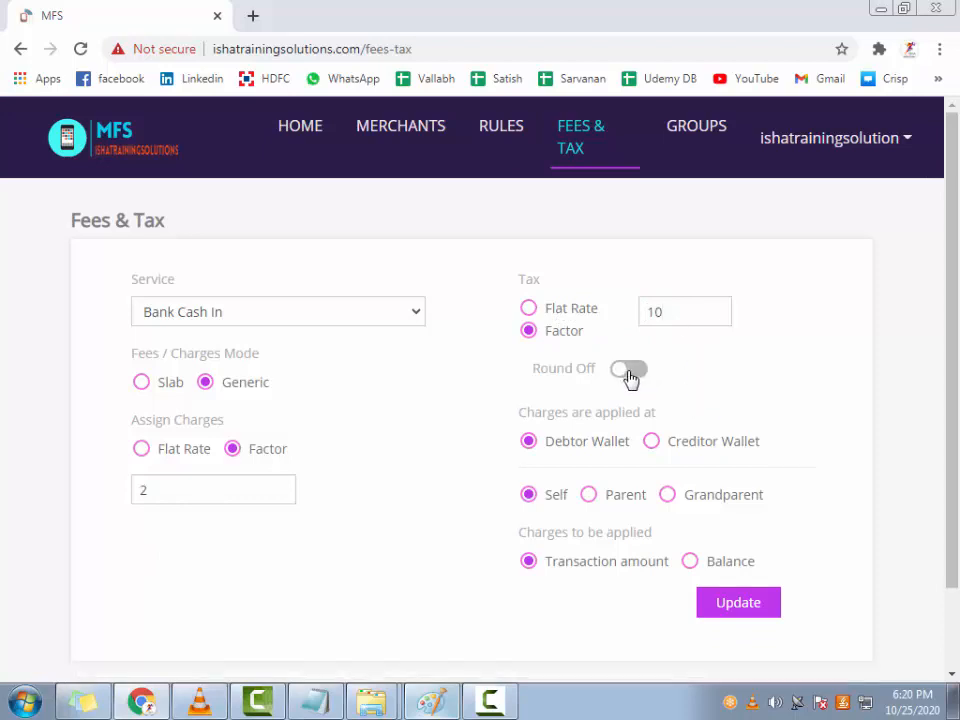
{"action": "left_click", "coordinate": [628, 368]}
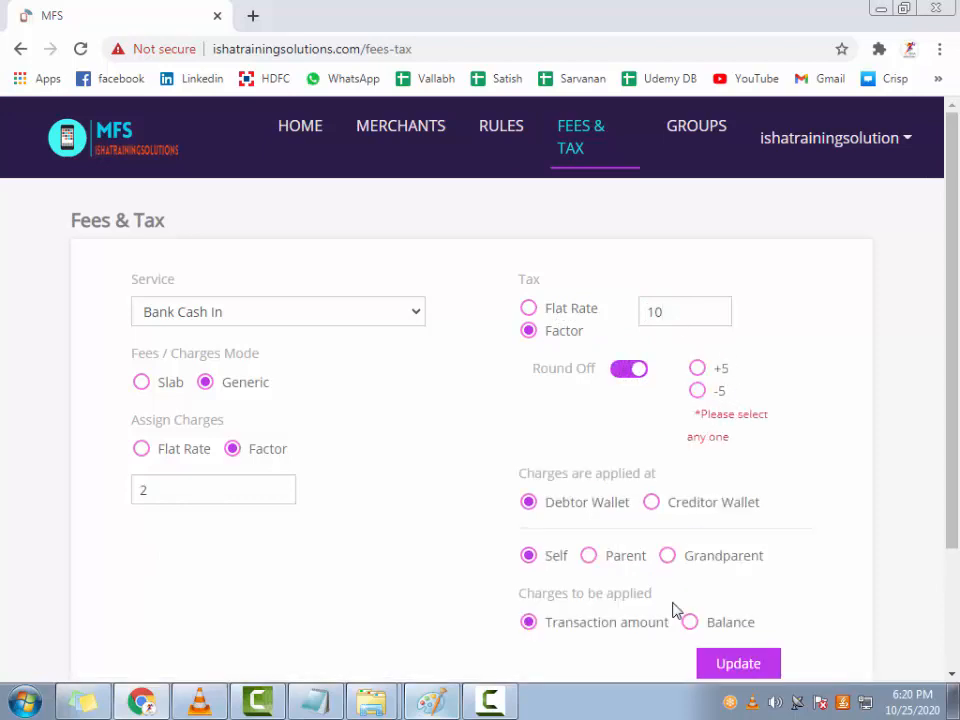
{"action": "left_click", "coordinate": [697, 369]}
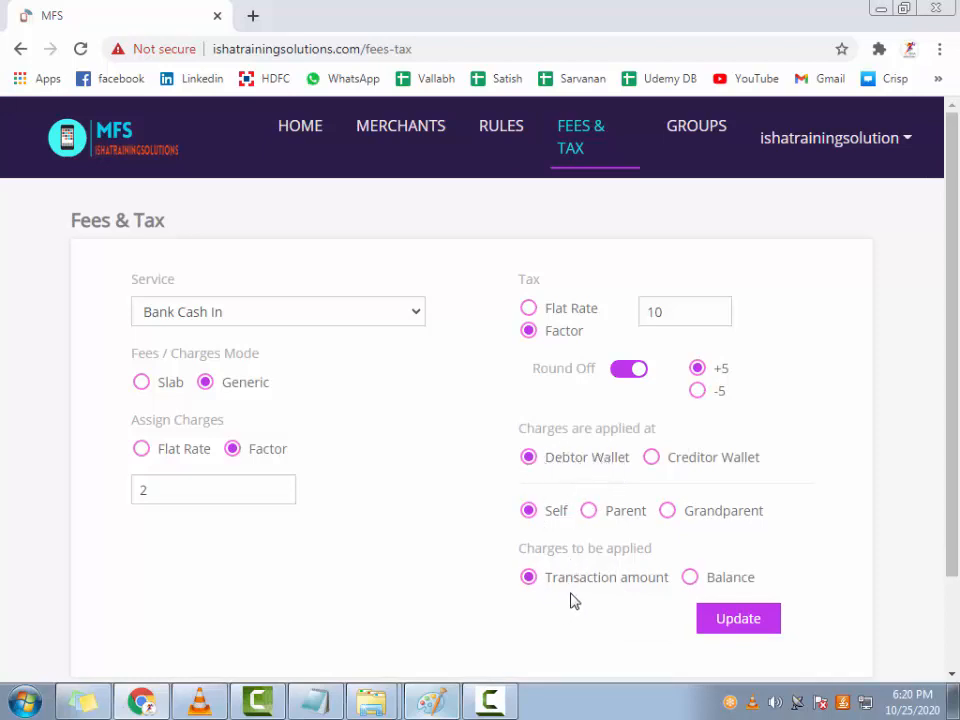
{"action": "left_click", "coordinate": [752, 628]}
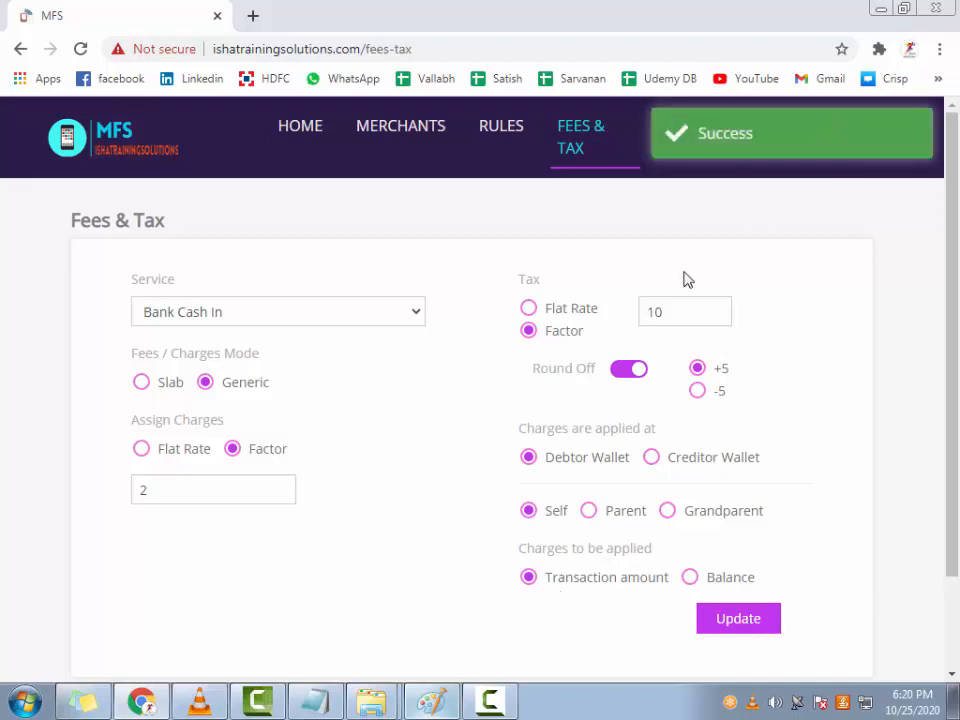
Step: Select the Pay Merchant service and set its fees mode to Slab
{"action": "left_click", "coordinate": [240, 315]}
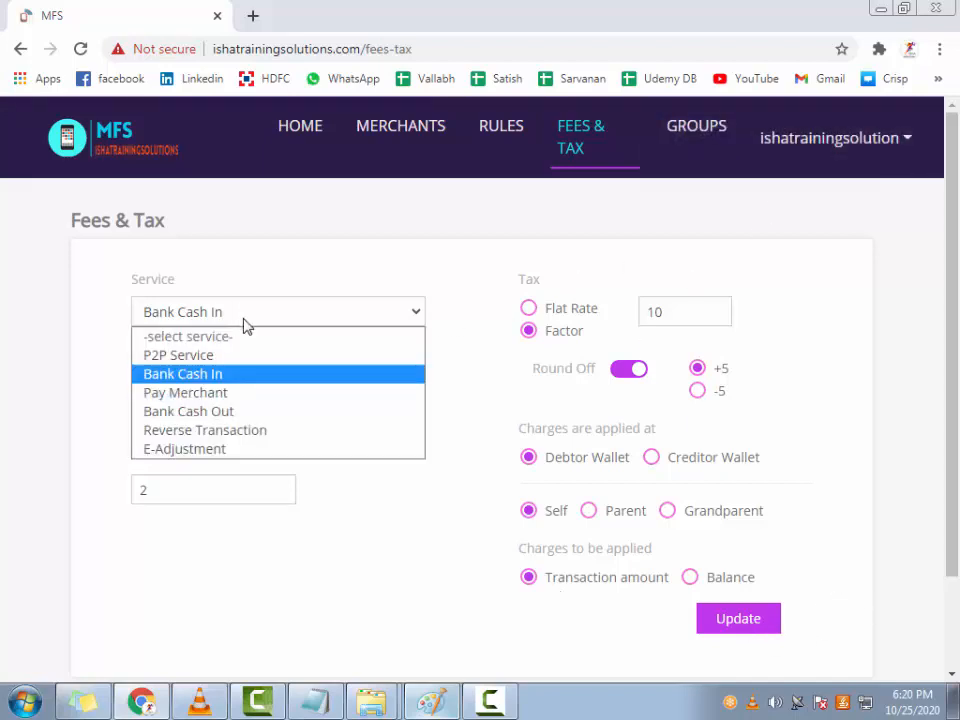
{"action": "left_click", "coordinate": [245, 392]}
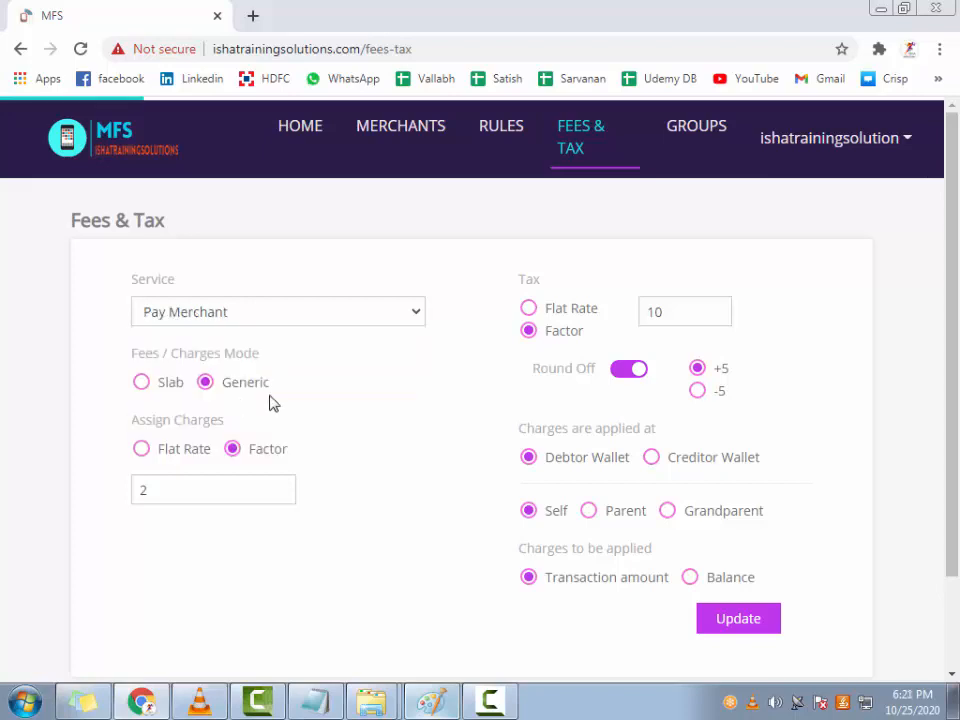
{"action": "left_click", "coordinate": [168, 384]}
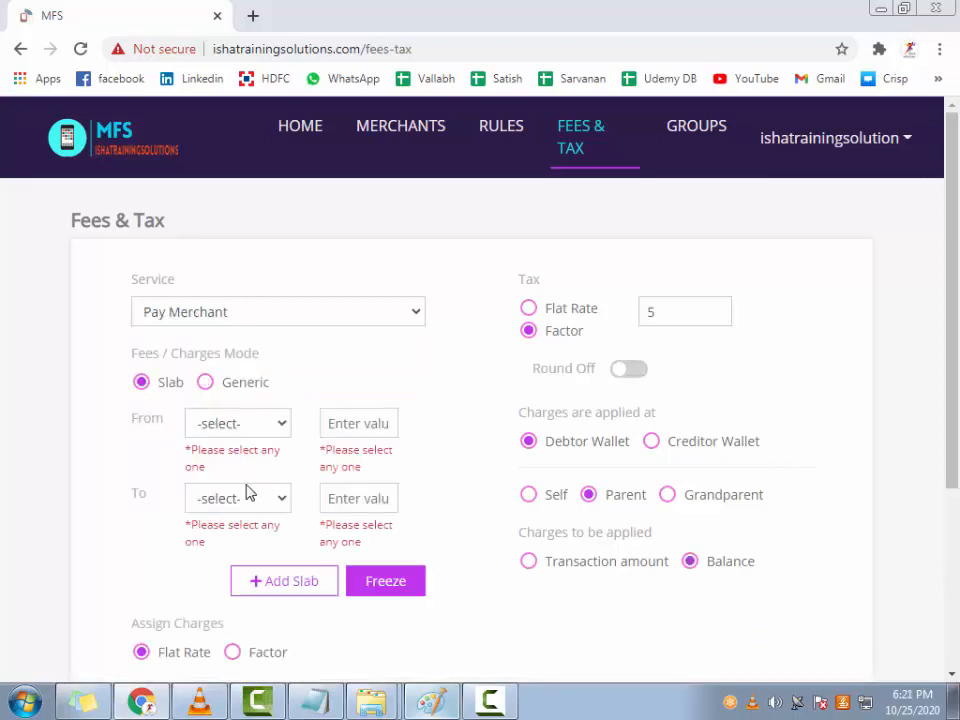
Step: Define the first slab from Greater Than 100 to Lesser than equal to 1000, and add a second slab
{"action": "left_click", "coordinate": [284, 426]}
{"action": "left_click", "coordinate": [240, 465]}
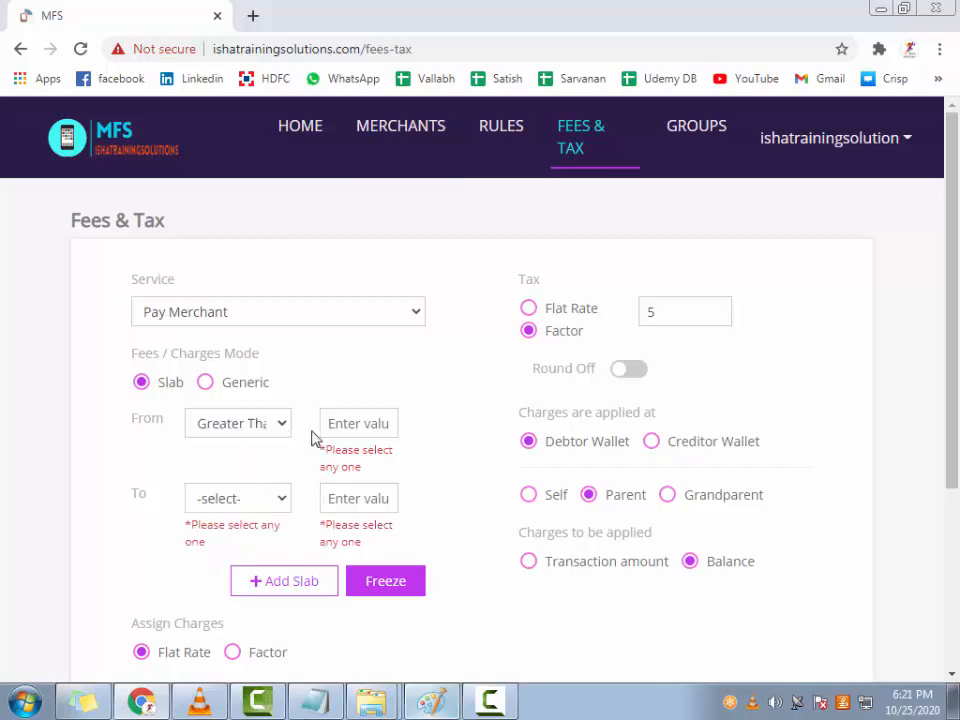
{"action": "type", "text": "100"}
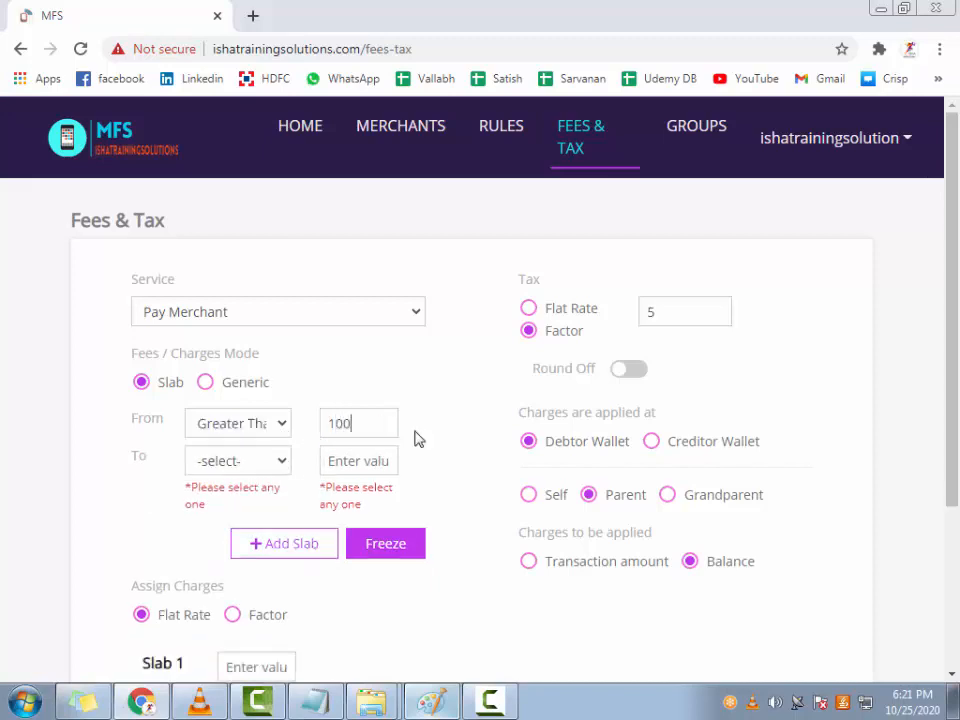
{"action": "left_click", "coordinate": [255, 468]}
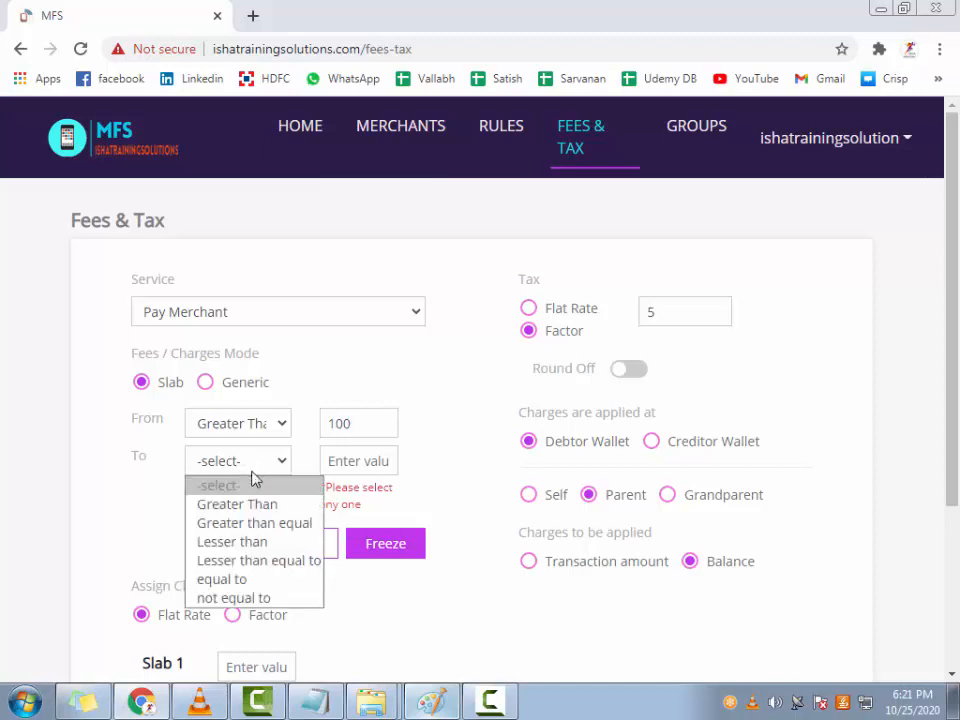
{"action": "left_click", "coordinate": [257, 563]}
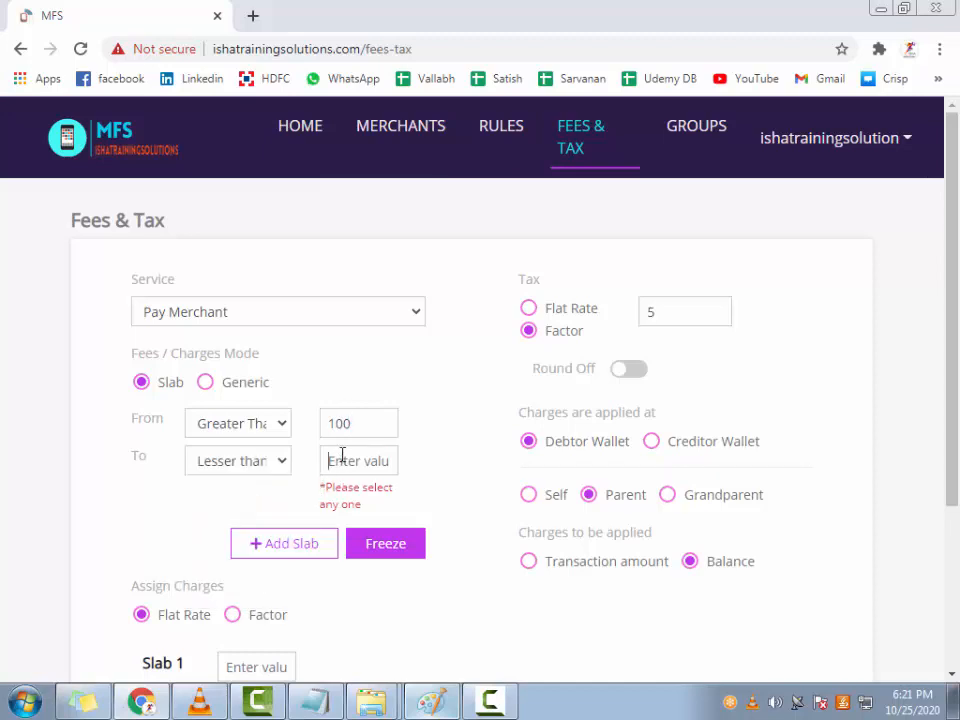
{"action": "type", "text": "1000"}
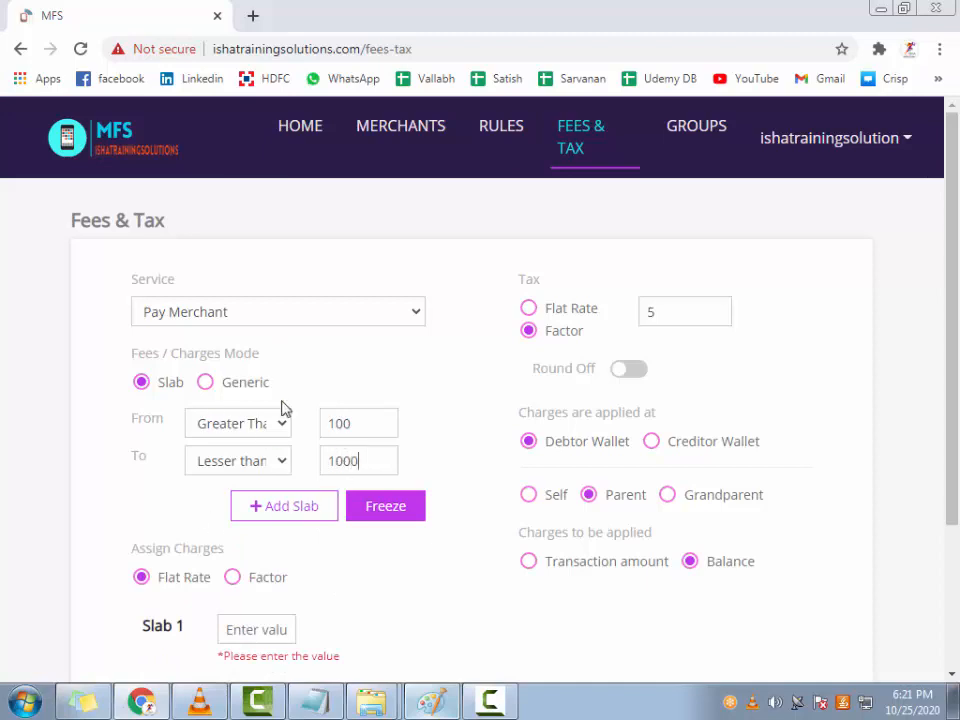
{"action": "left_click", "coordinate": [274, 504]}
{"action": "left_click", "coordinate": [250, 527]}
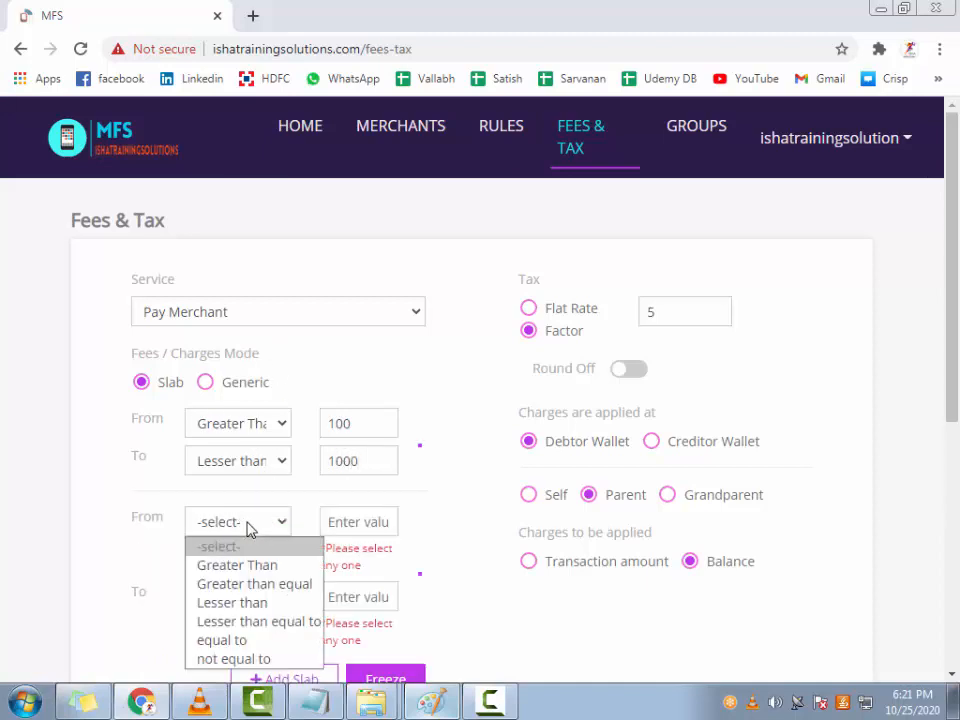
Step: Look over the slab ranges and the charge fields for both slabs, and open the rules list
{"action": "scroll", "coordinate": [402, 561], "scroll_direction": "down", "scroll_amount": 2}
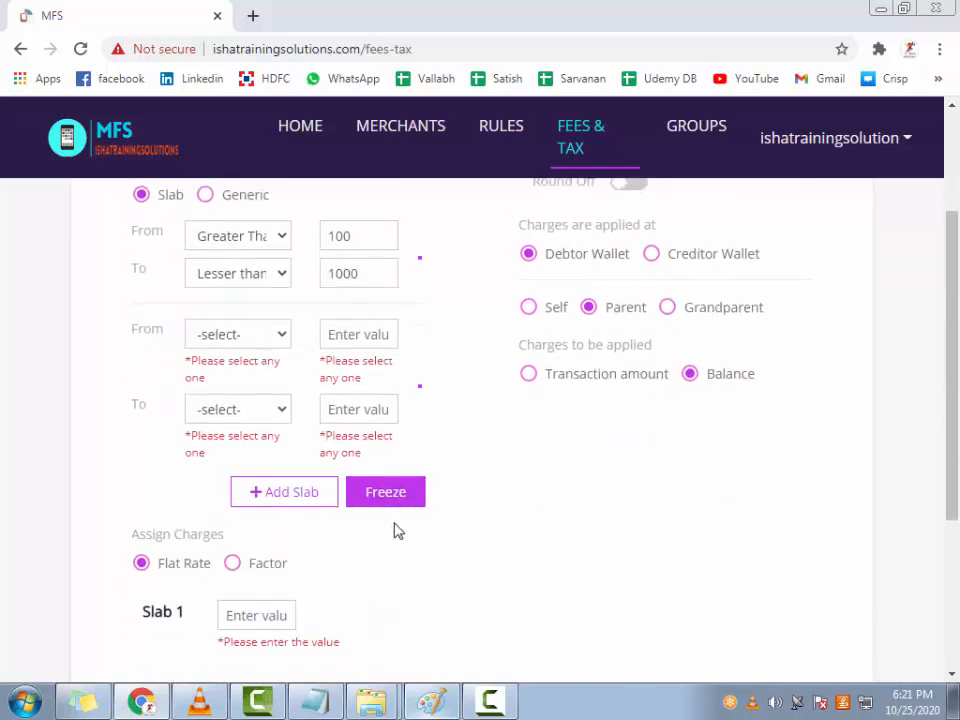
{"action": "scroll", "coordinate": [265, 397], "scroll_direction": "up", "scroll_amount": 1}
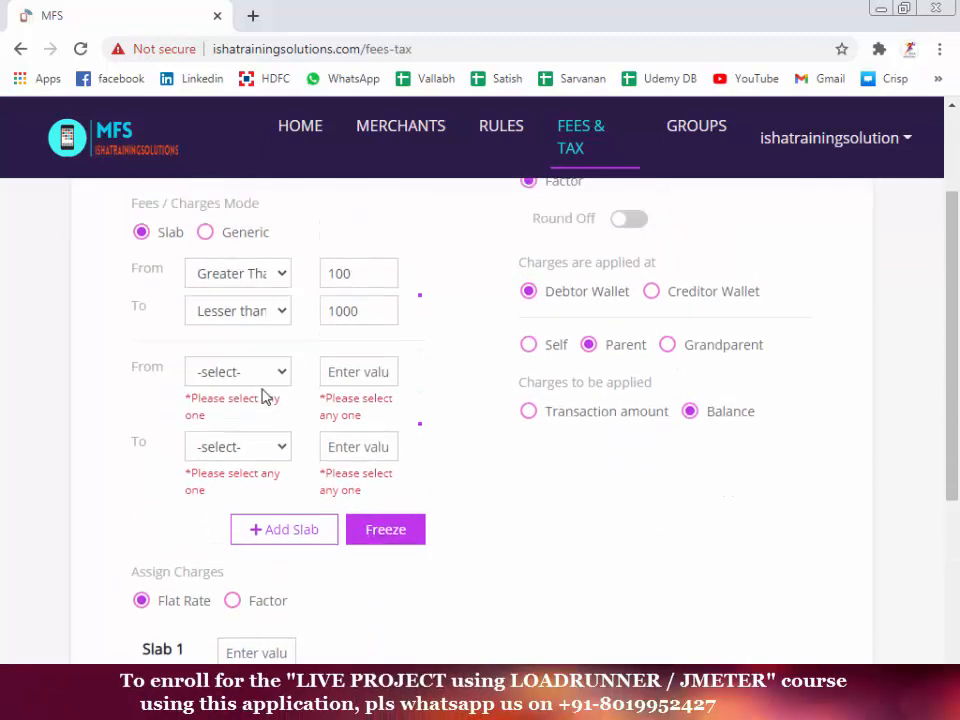
{"action": "scroll", "coordinate": [265, 397], "scroll_direction": "up", "scroll_amount": 2}
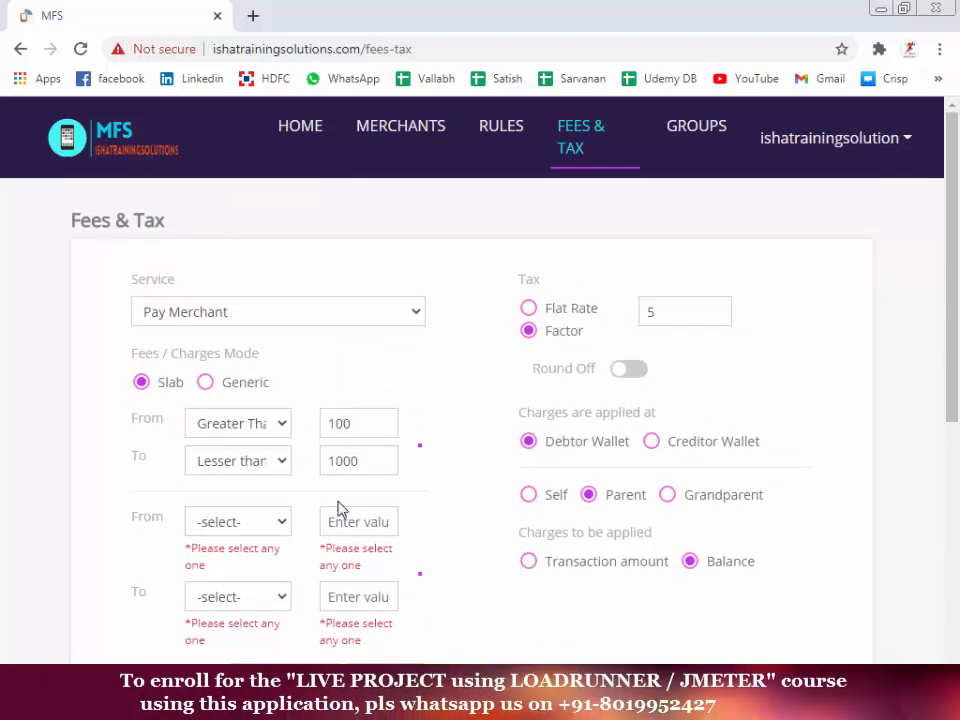
{"action": "scroll", "coordinate": [338, 509], "scroll_direction": "down", "scroll_amount": 1}
{"action": "scroll", "coordinate": [99, 440], "scroll_direction": "up", "scroll_amount": 1}
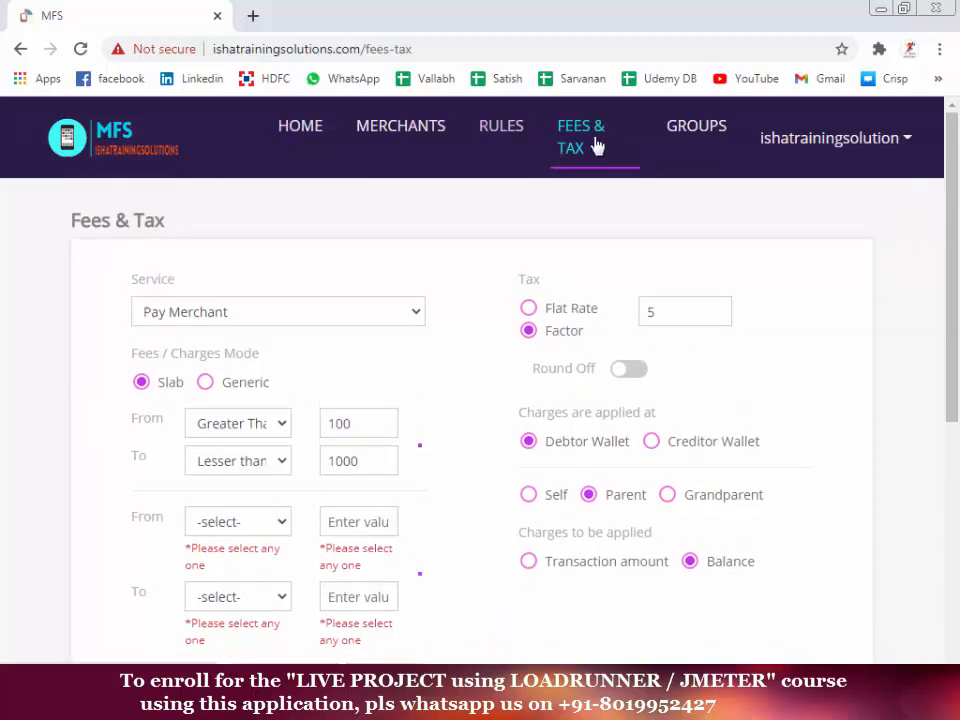
{"action": "scroll", "coordinate": [714, 450], "scroll_direction": "down", "scroll_amount": 4}
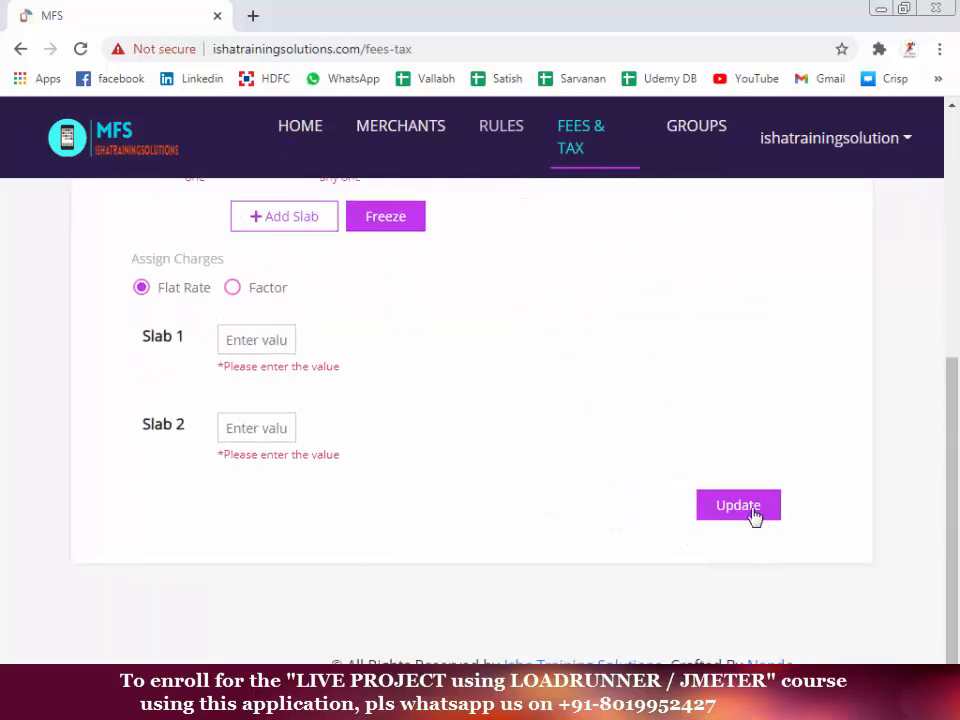
{"action": "scroll", "coordinate": [510, 362], "scroll_direction": "up", "scroll_amount": 1}
{"action": "scroll", "coordinate": [510, 362], "scroll_direction": "up", "scroll_amount": 3}
{"action": "left_click", "coordinate": [505, 137]}
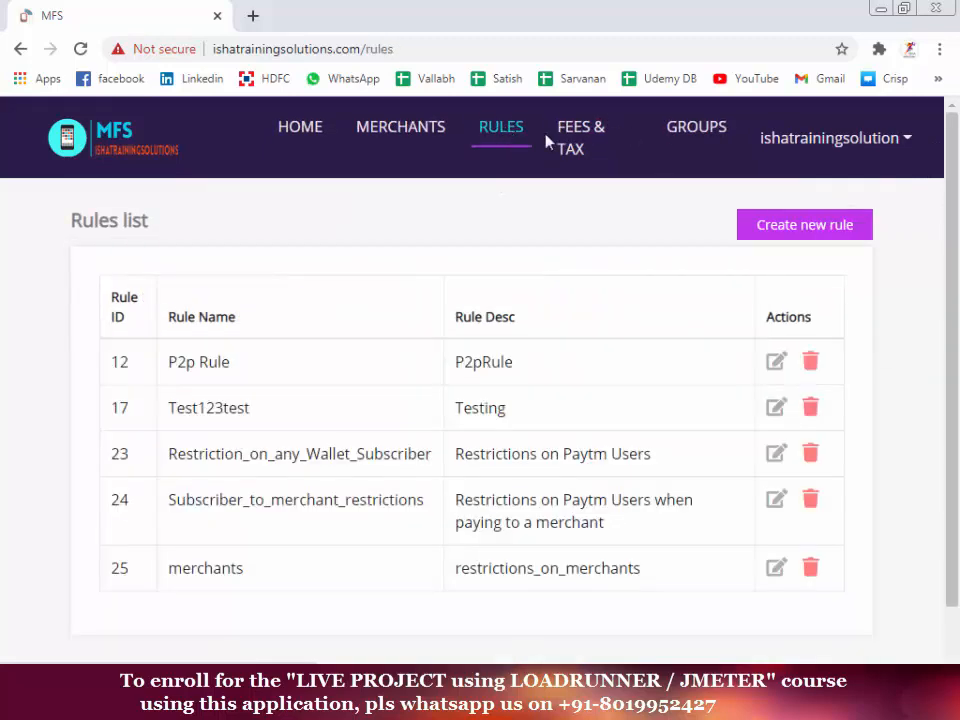
Step: Return to the Fees & Tax page and choose the Pay Merchant service with the Slab charges mode
{"action": "left_click", "coordinate": [560, 146]}
{"action": "left_click", "coordinate": [295, 318]}
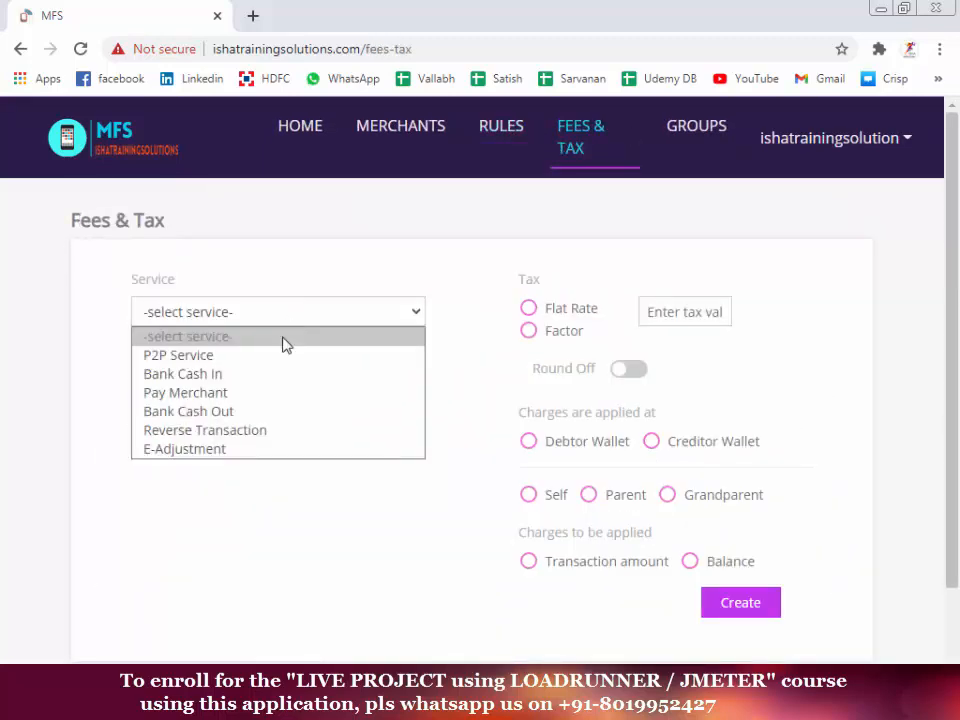
{"action": "left_click", "coordinate": [285, 394]}
{"action": "left_click", "coordinate": [141, 382]}
Step: Define the slab range from Greater Than 100 to Lesser than equal to 1000
{"action": "left_click", "coordinate": [243, 426]}
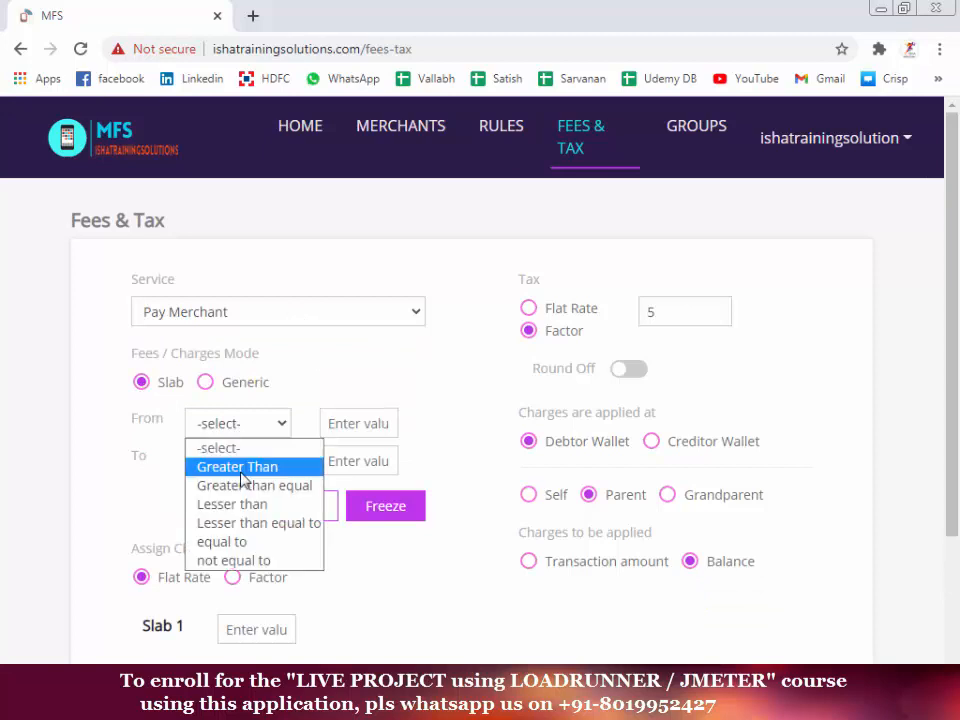
{"action": "left_click", "coordinate": [240, 466]}
{"action": "type", "text": "100"}
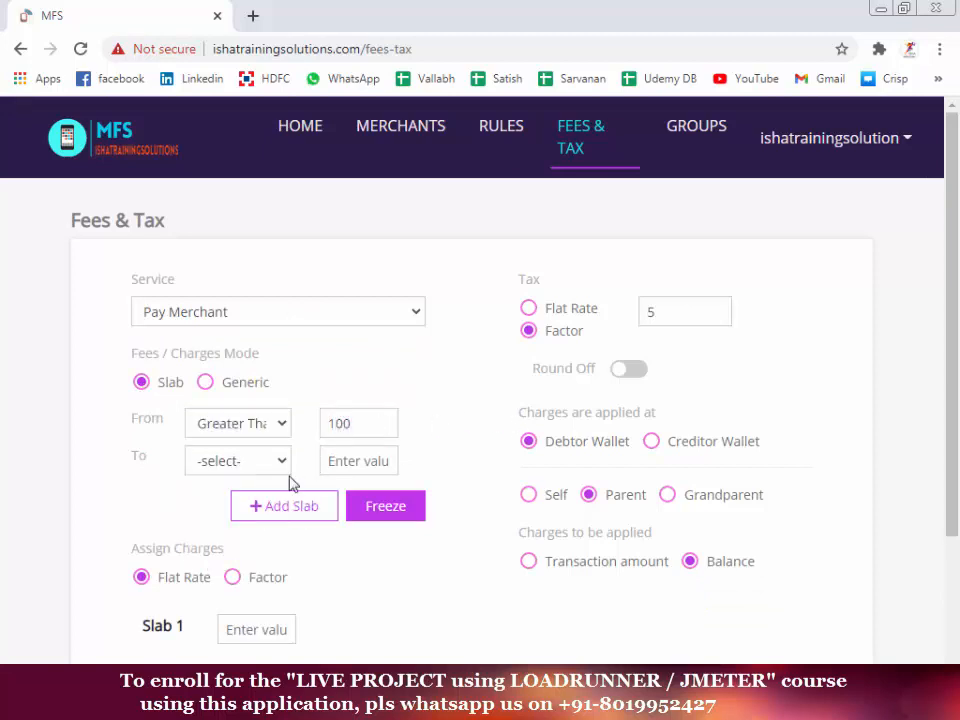
{"action": "left_click", "coordinate": [275, 466]}
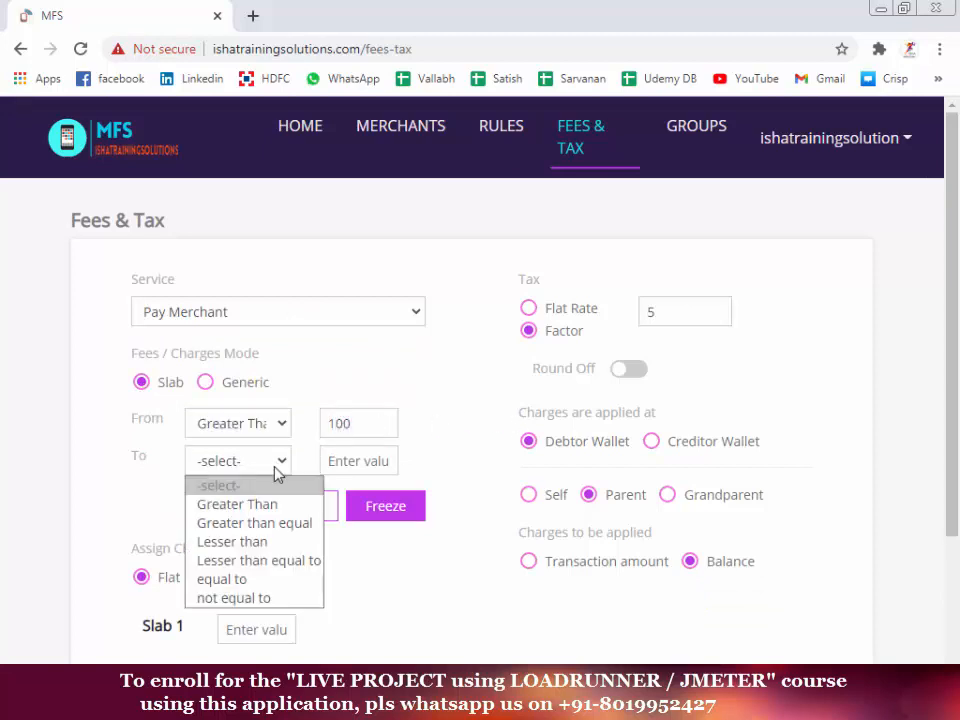
{"action": "left_click", "coordinate": [274, 561]}
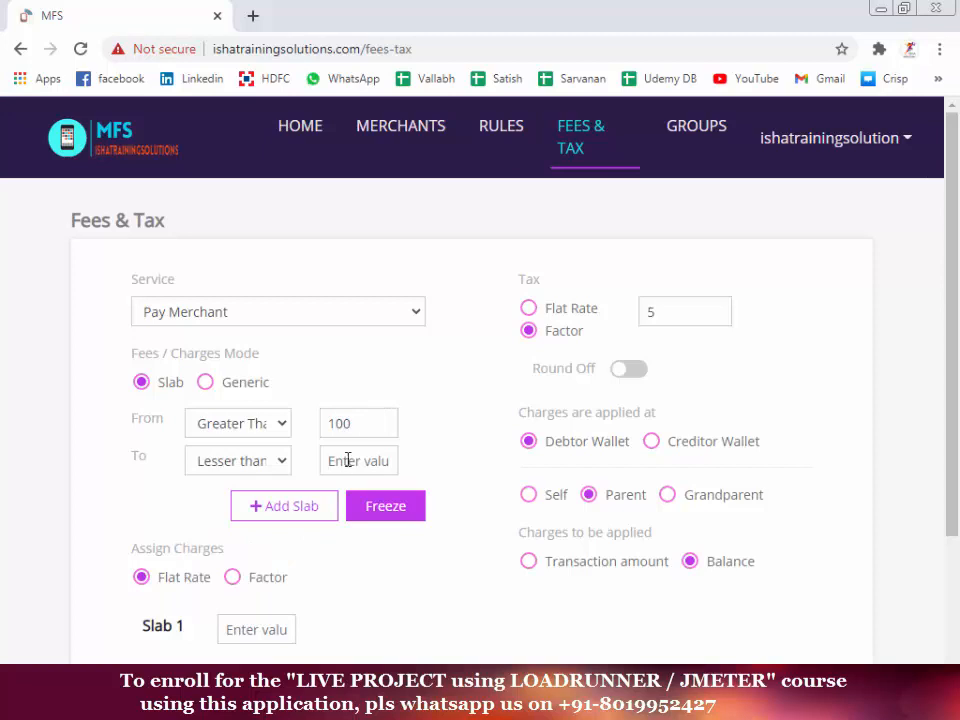
{"action": "left_click", "coordinate": [348, 460]}
{"action": "type", "text": "1000"}
Step: Assign Slab 1 a Factor charge of 2 and set the Factor tax value to 2
{"action": "scroll", "coordinate": [325, 515], "scroll_direction": "down", "scroll_amount": 2}
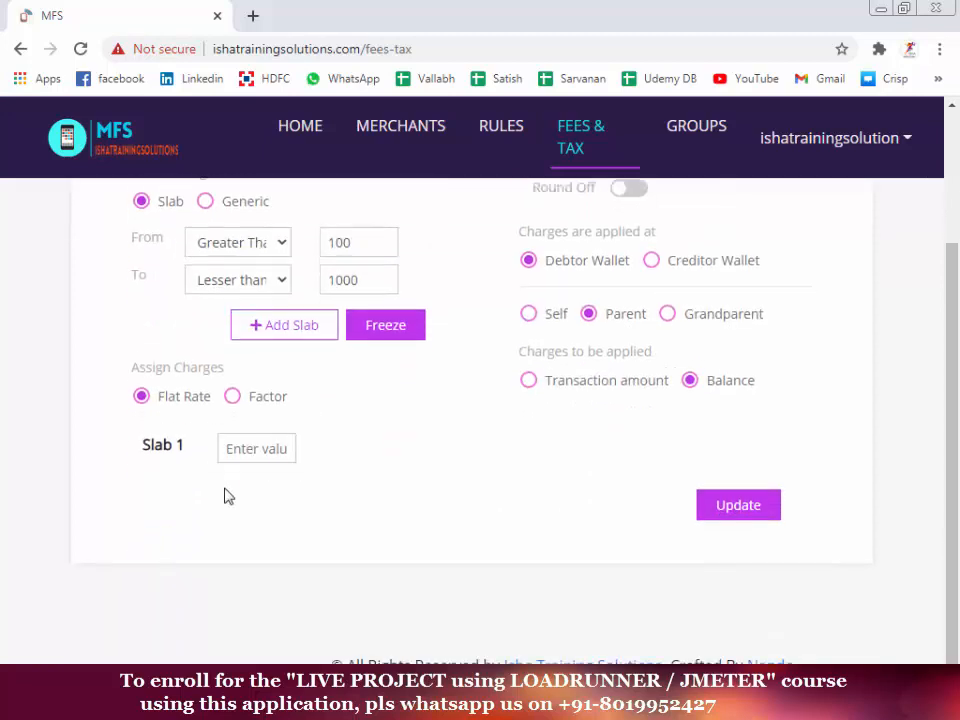
{"action": "left_click", "coordinate": [232, 396]}
{"action": "left_click", "coordinate": [258, 452]}
{"action": "type", "text": "2"}
{"action": "scroll", "coordinate": [193, 568], "scroll_direction": "up", "scroll_amount": 2}
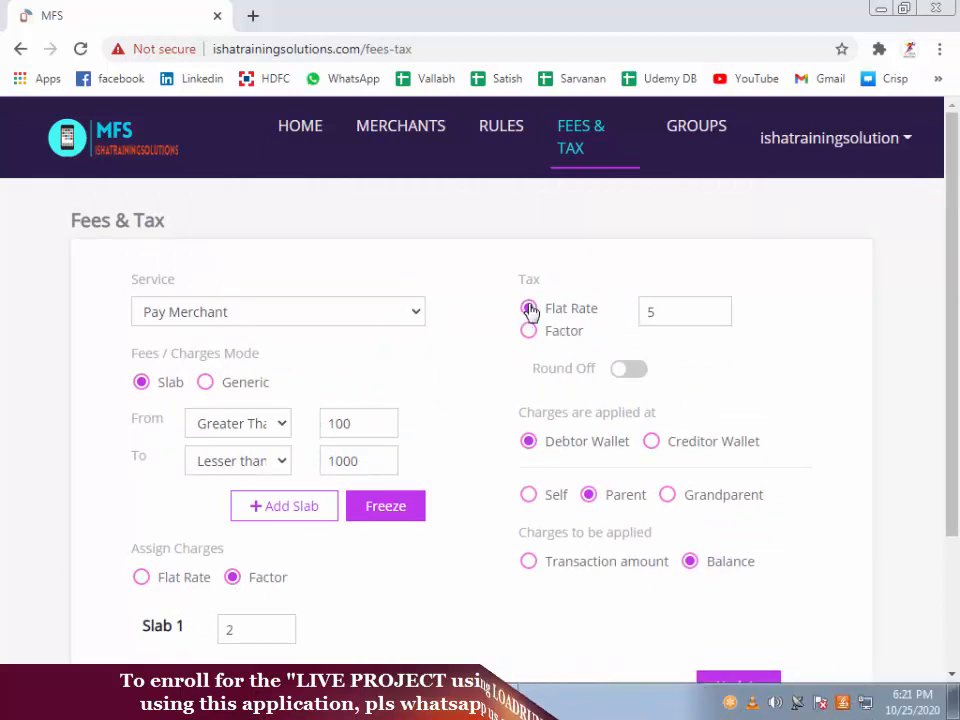
{"action": "left_click_drag", "start_coordinate": [707, 313], "coordinate": [568, 320]}
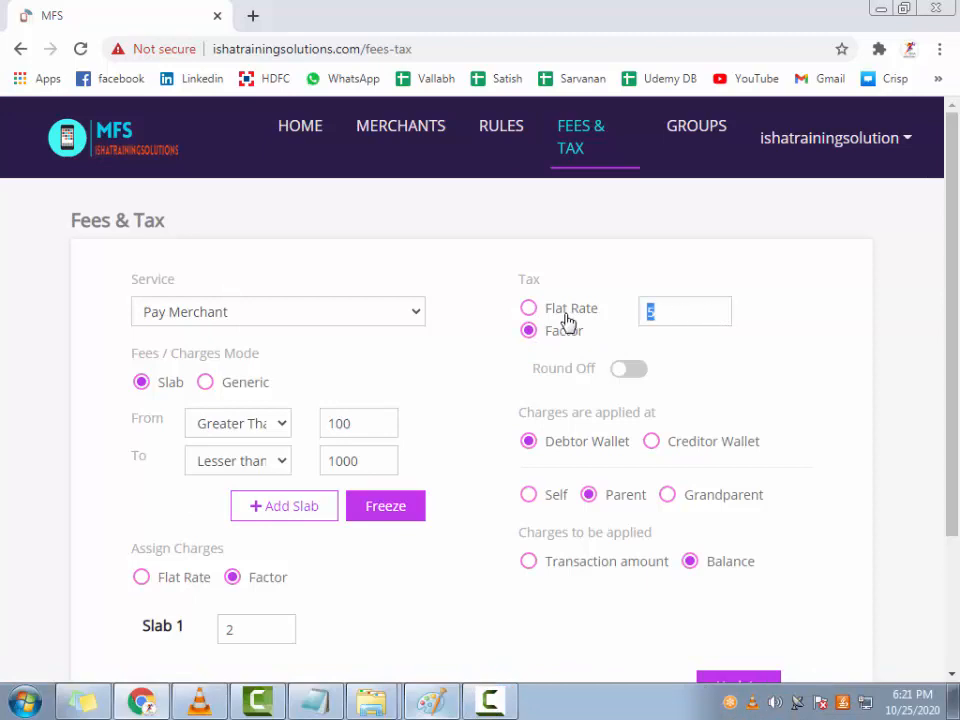
Step: Apply the Pay Merchant charges at the Creditor Wallet with the Self option
{"action": "scroll", "coordinate": [609, 444], "scroll_direction": "down", "scroll_amount": 1}
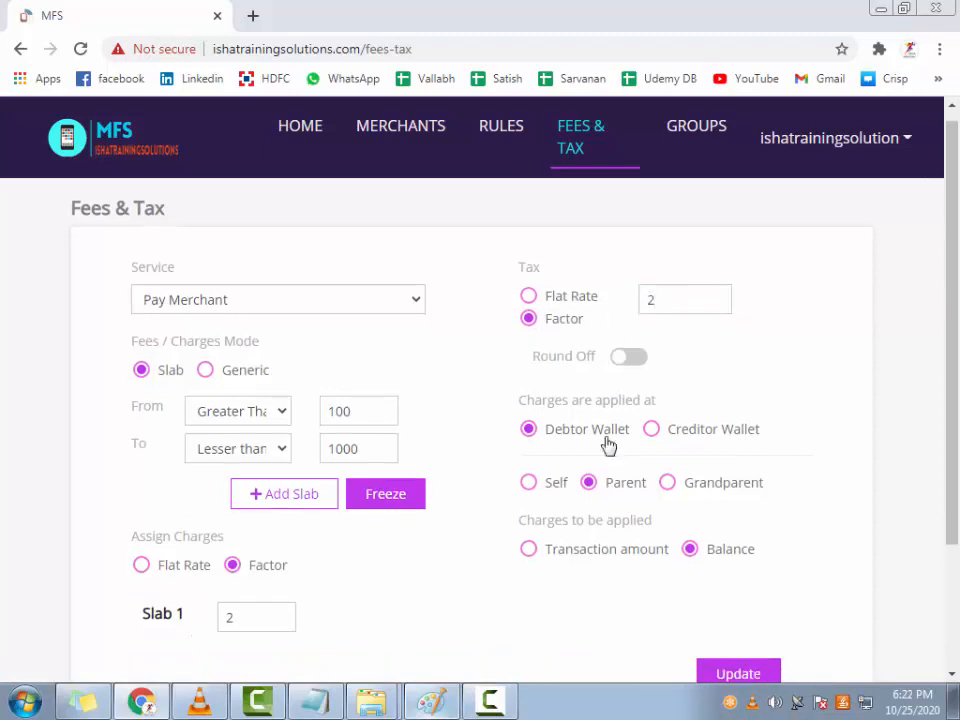
{"action": "left_click", "coordinate": [530, 400]}
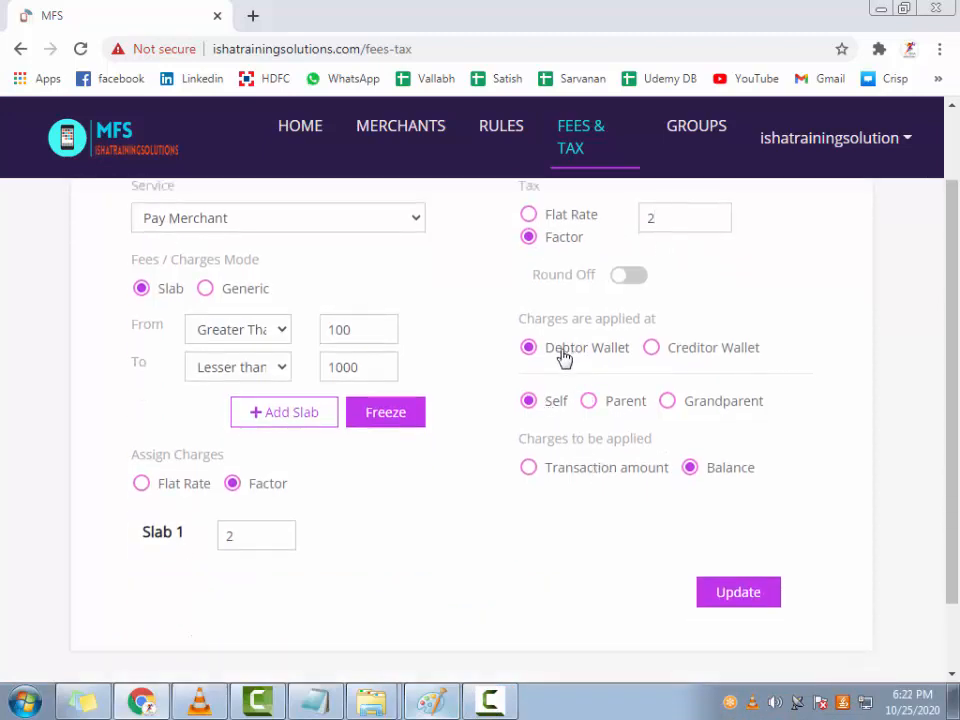
{"action": "left_click", "coordinate": [651, 347]}
{"action": "scroll", "coordinate": [420, 455], "scroll_direction": "up", "scroll_amount": 1}
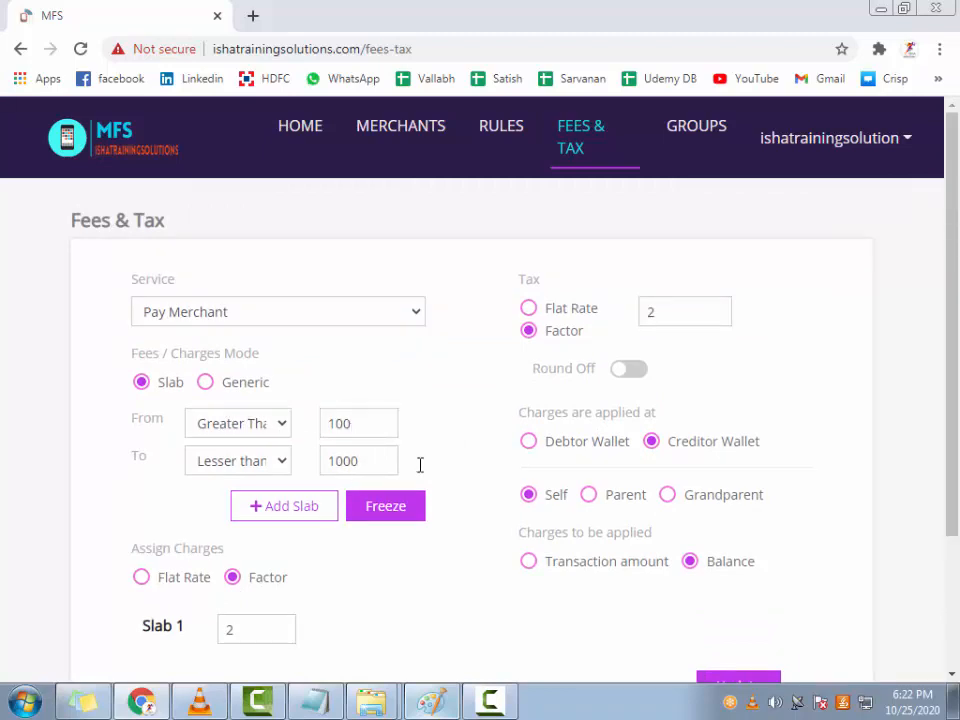
Step: Set the charges to be applied on the Transaction amount and update the Pay Merchant fees
{"action": "scroll", "coordinate": [337, 594], "scroll_direction": "down", "scroll_amount": 1}
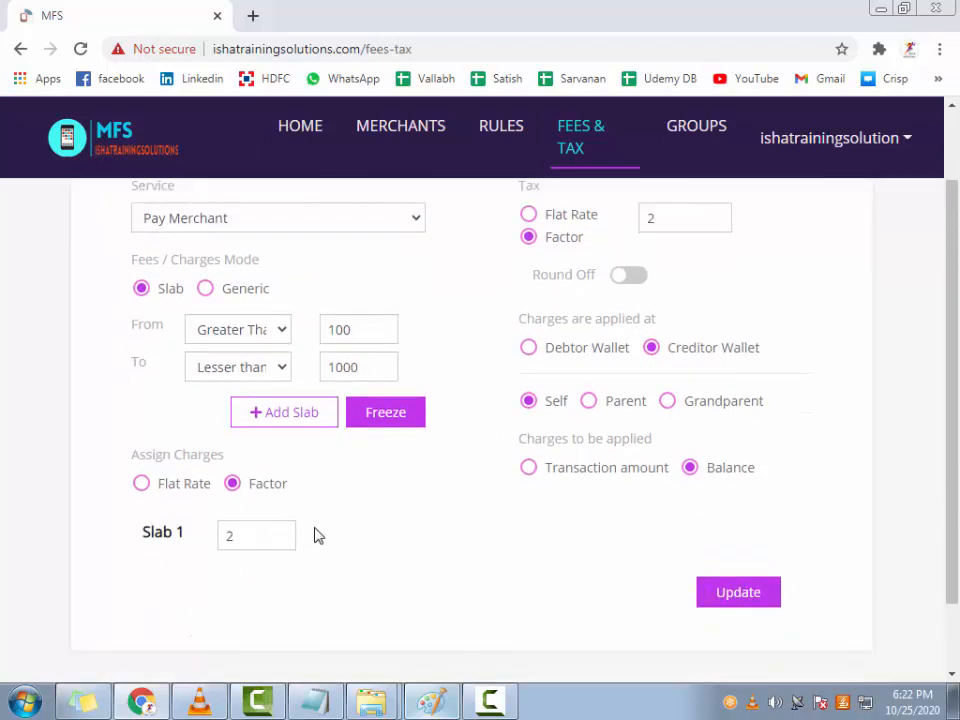
{"action": "scroll", "coordinate": [280, 532], "scroll_direction": "up", "scroll_amount": 1}
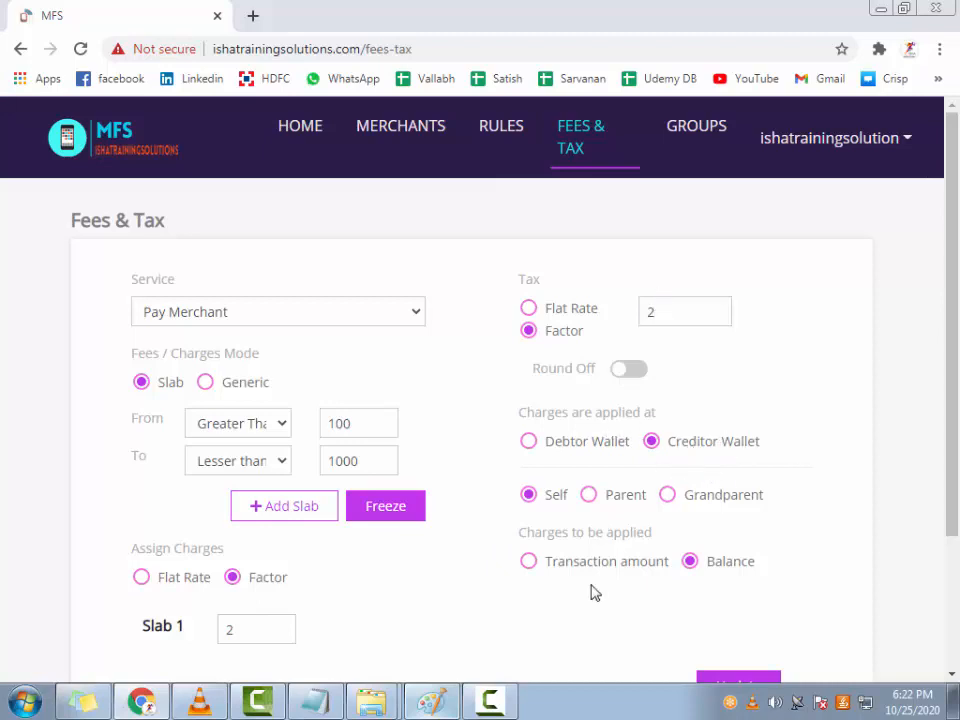
{"action": "left_click", "coordinate": [534, 563]}
{"action": "scroll", "coordinate": [712, 604], "scroll_direction": "down", "scroll_amount": 2}
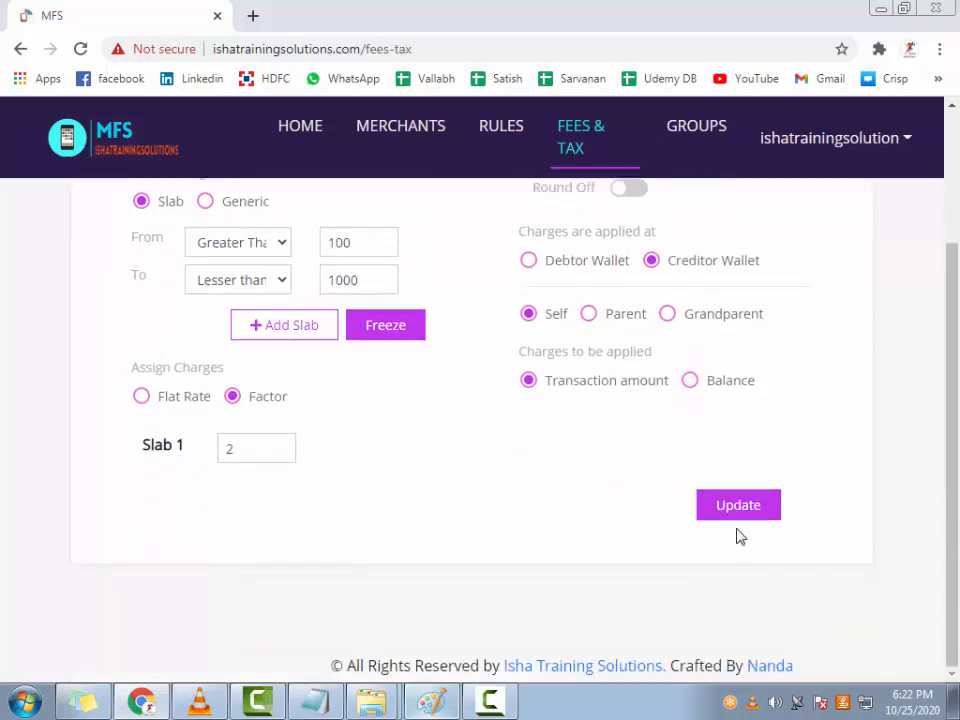
{"action": "left_click", "coordinate": [736, 512]}
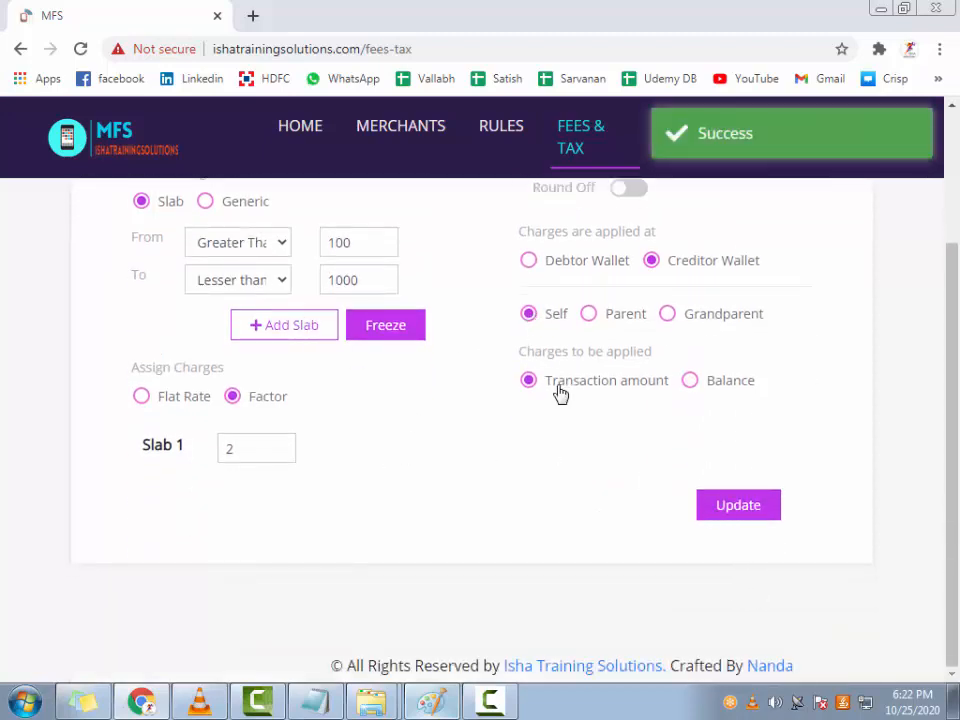